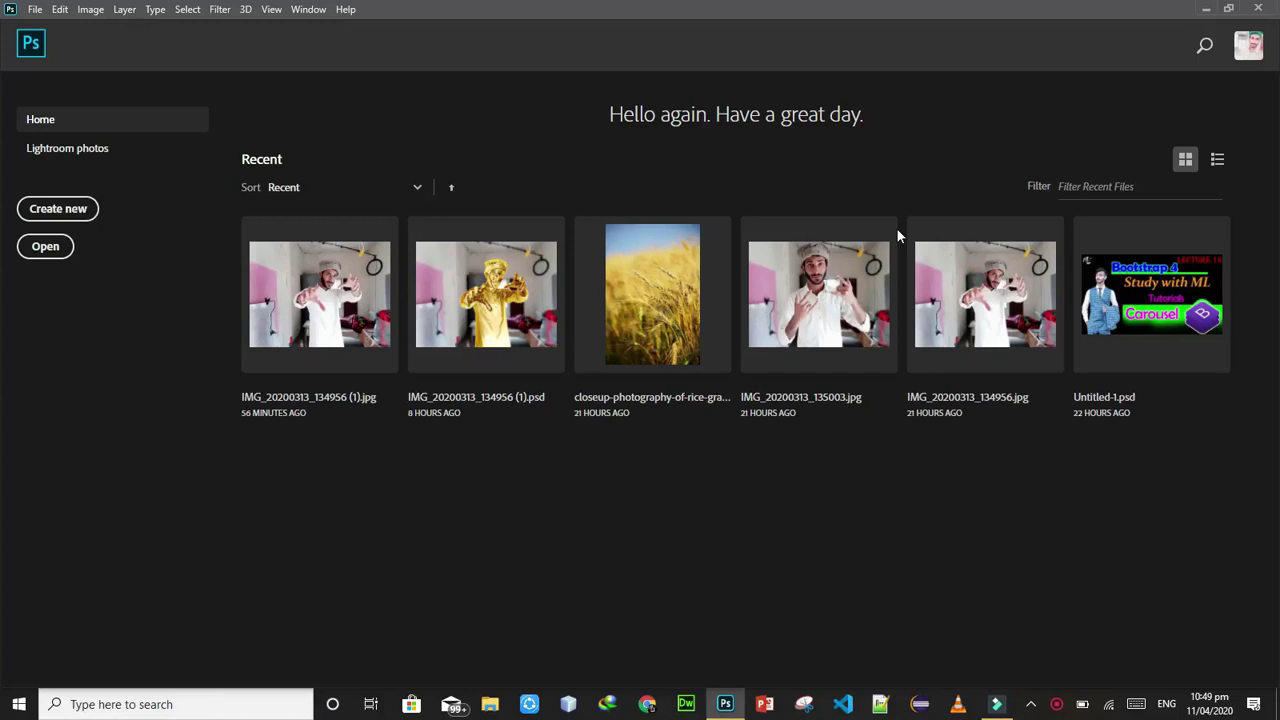
Create a new document from the recent Custom preset, 16 x 12 cm at 118.11 pixels/cm with a white background
click(78, 209)
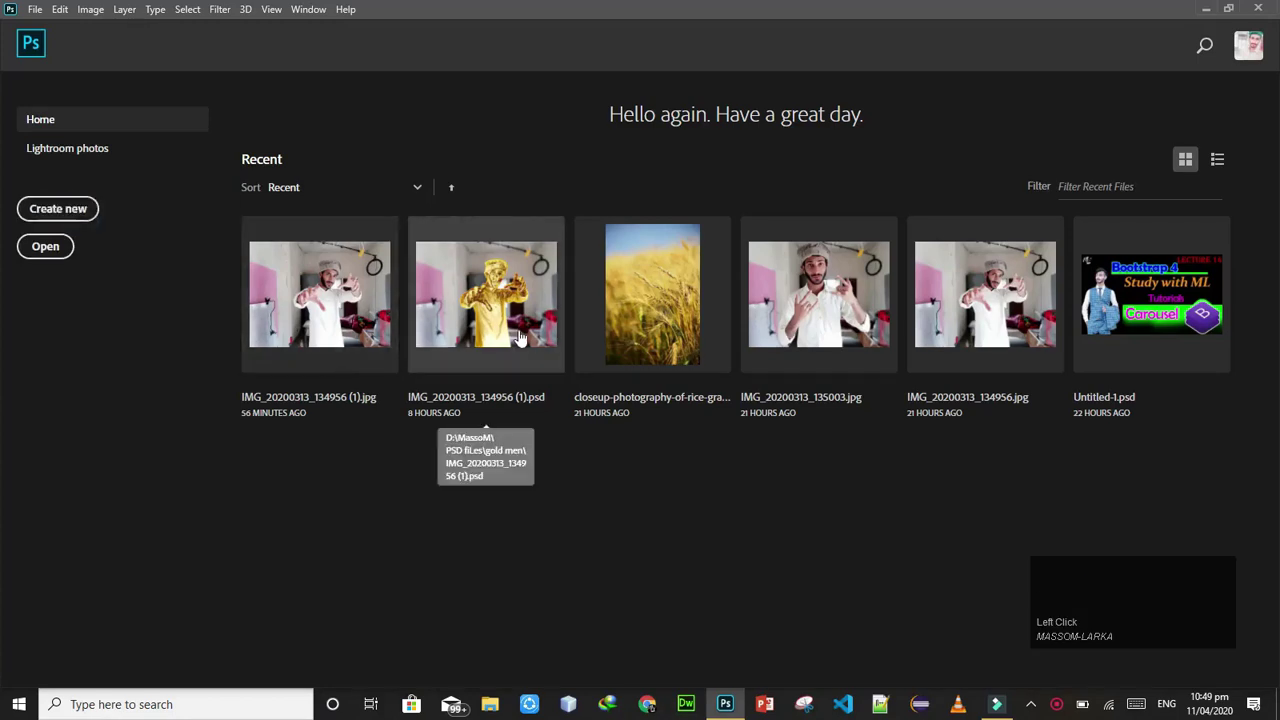
click(78, 209)
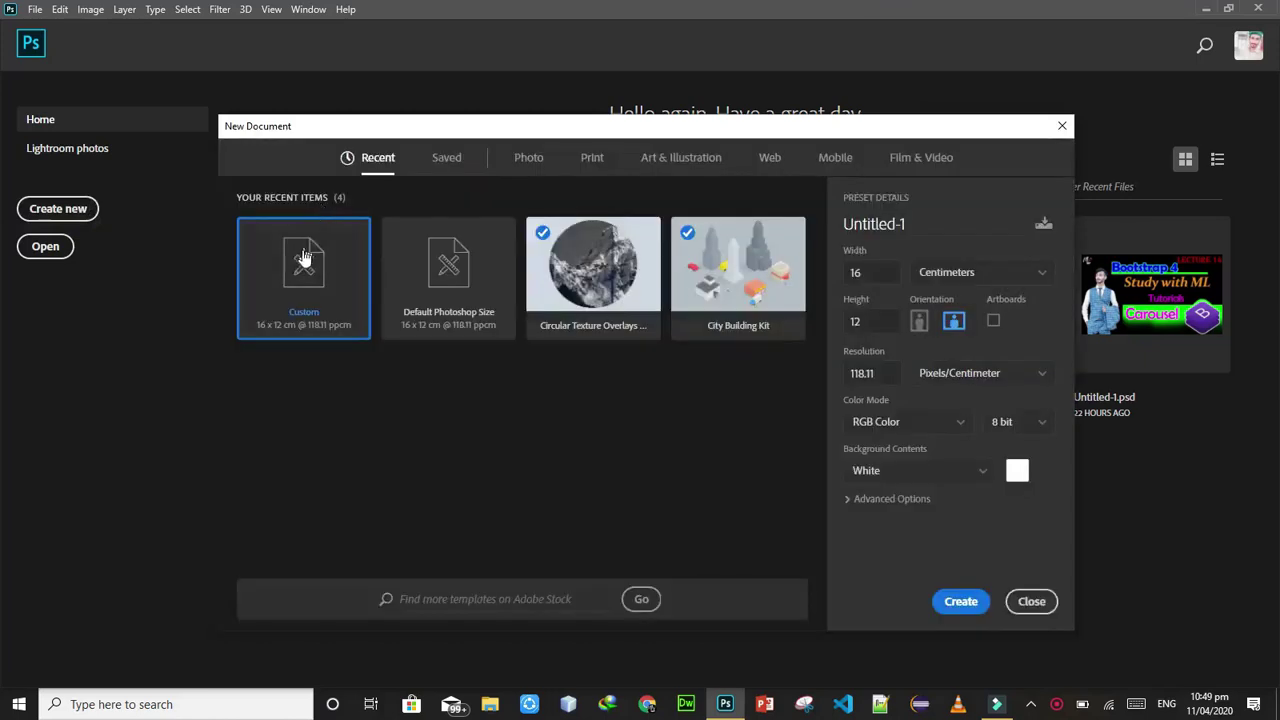
click(300, 255)
click(966, 606)
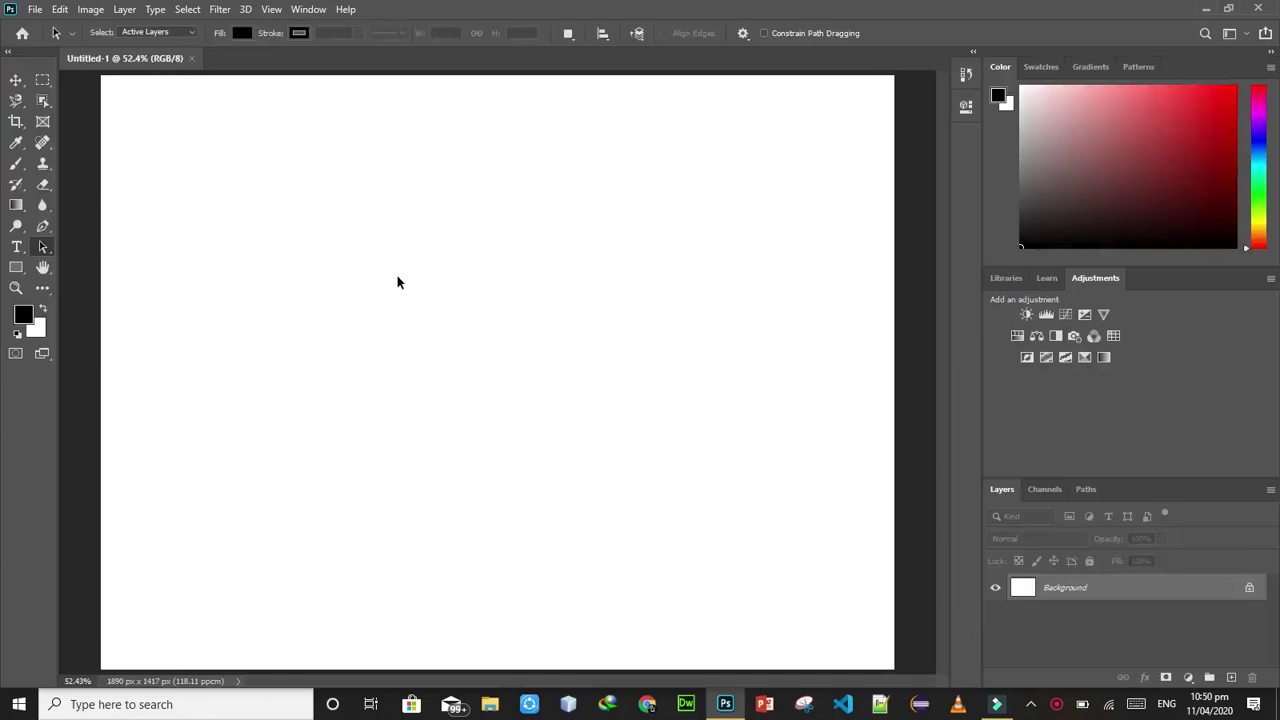
Examine the blank canvas at several zoom levels from 16.7% upwards and finish with it fitted to the screen
key(ctrl+minus)
key(ctrl+minus)
key(ctrl+minus)
key(ctrl+minus)
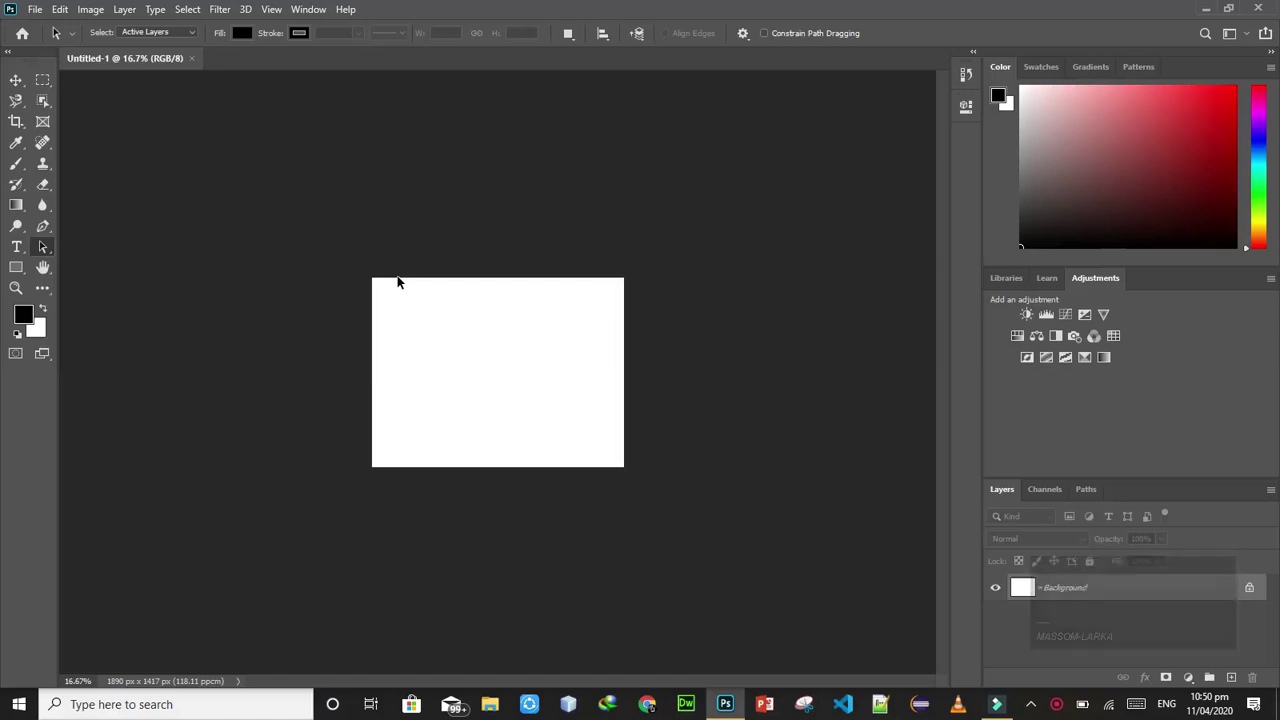
key(ctrl+plus)
key(ctrl+plus)
key(ctrl+plus)
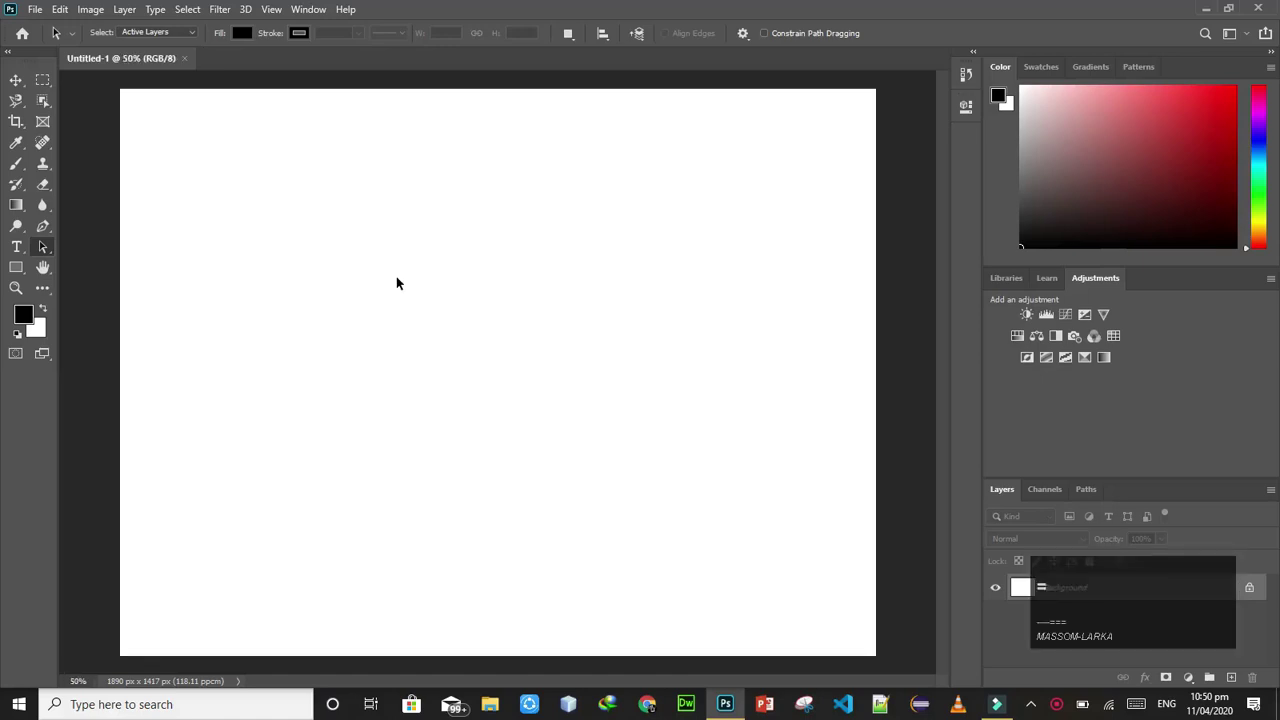
key(ctrl+minus)
key(ctrl+minus)
key(ctrl+plus)
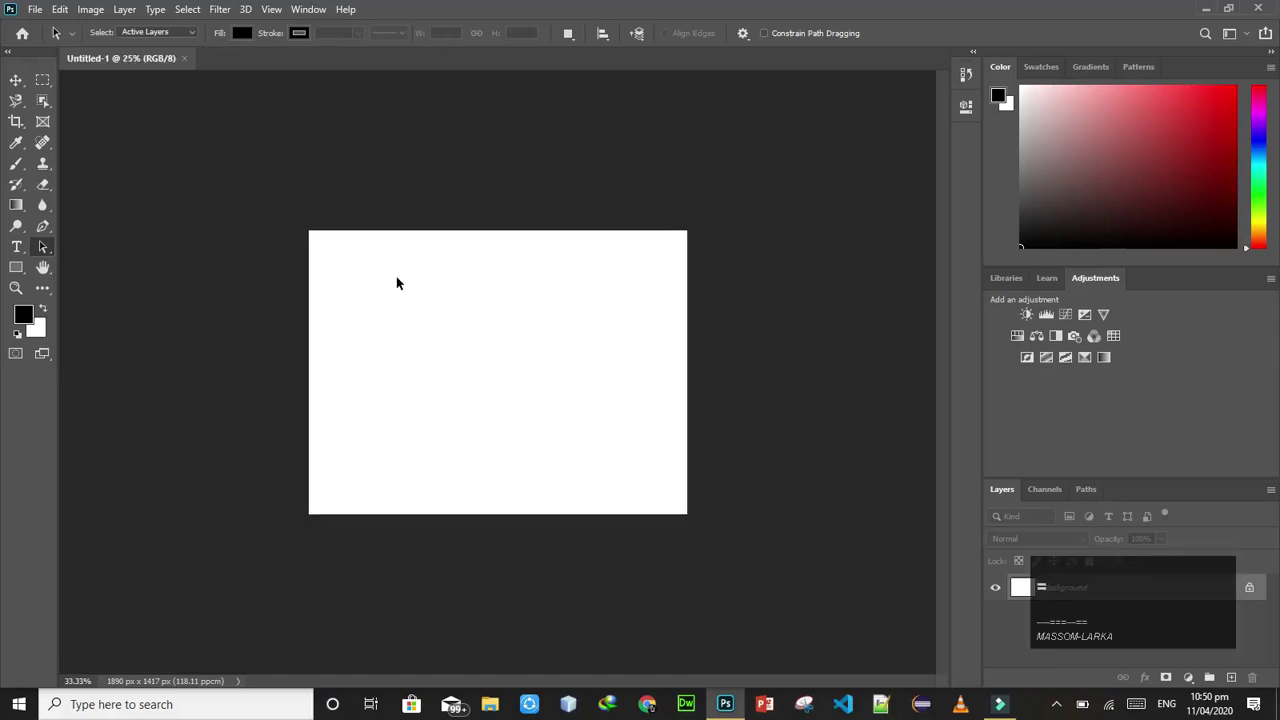
key(ctrl+plus)
key(space)
click(396, 277)
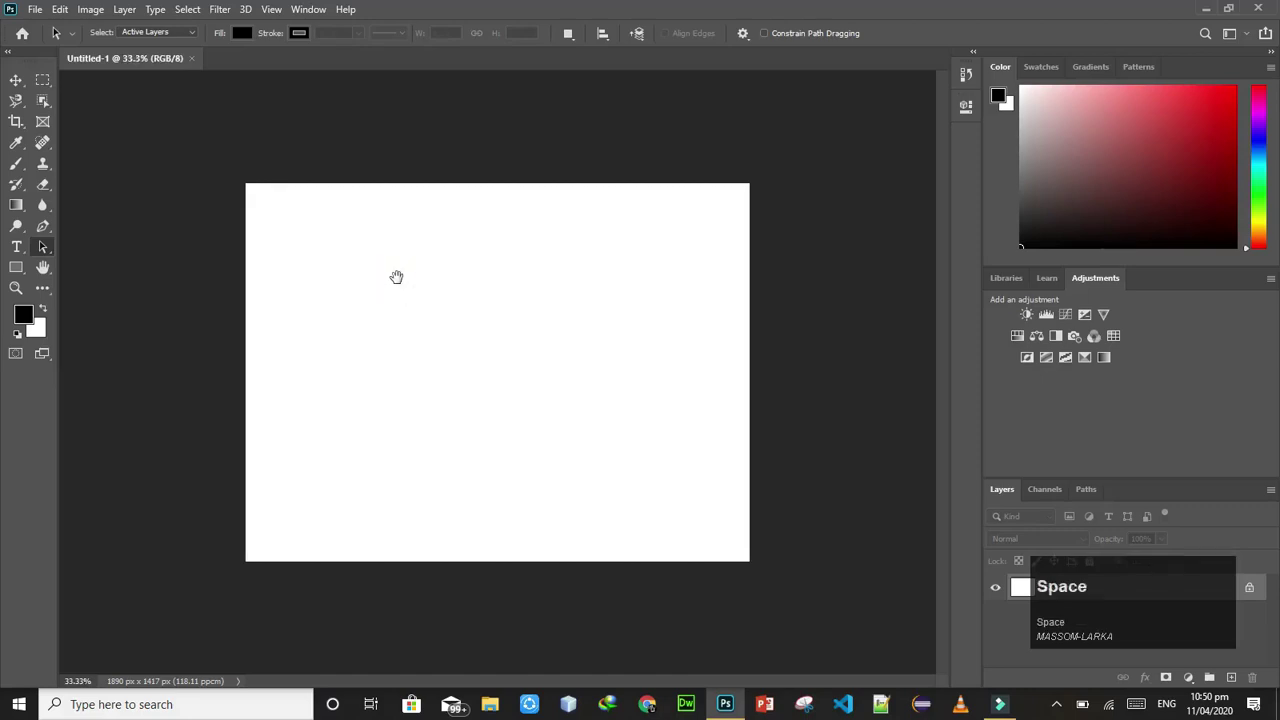
key(ctrl+plus)
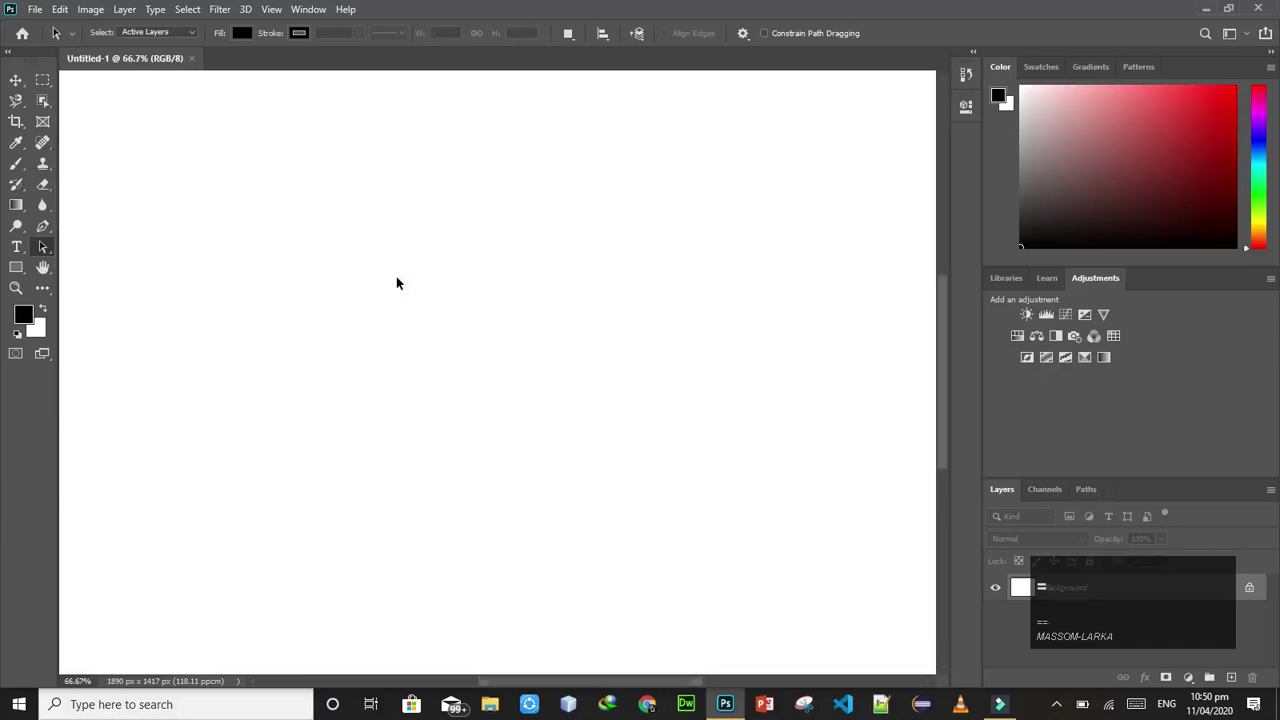
key(ctrl+minus)
key(ctrl+minus)
key(ctrl+plus)
key(ctrl+minus)
key(ctrl+minus)
key(ctrl+plus)
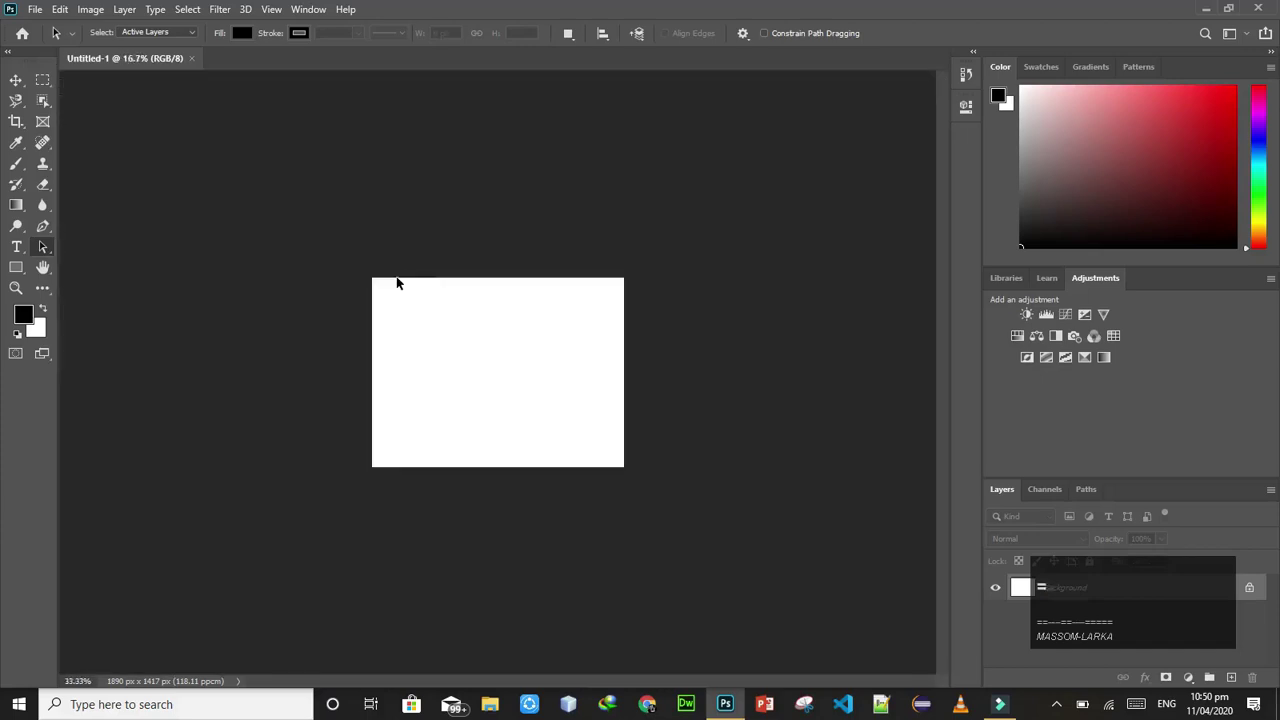
key(ctrl+plus)
key(ctrl+plus)
key(ctrl+plus)
key(ctrl+plus)
key(ctrl+plus)
key(ctrl+0)
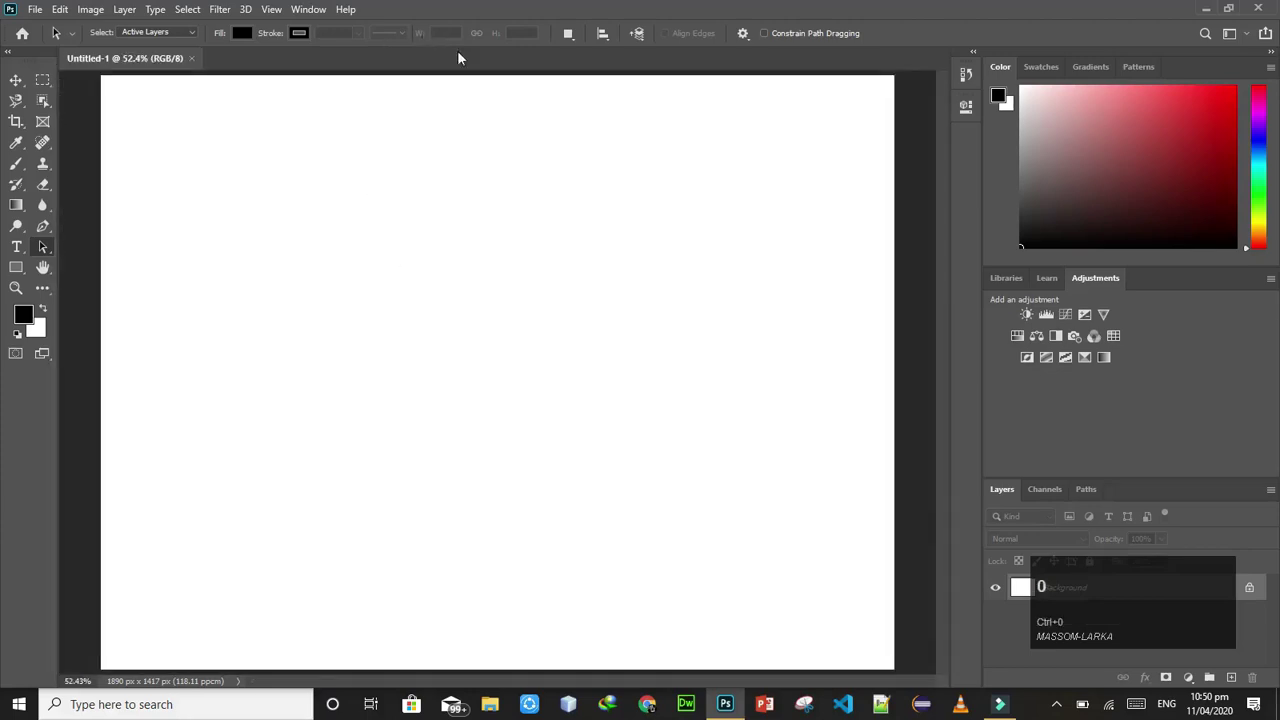
key(ctrl)
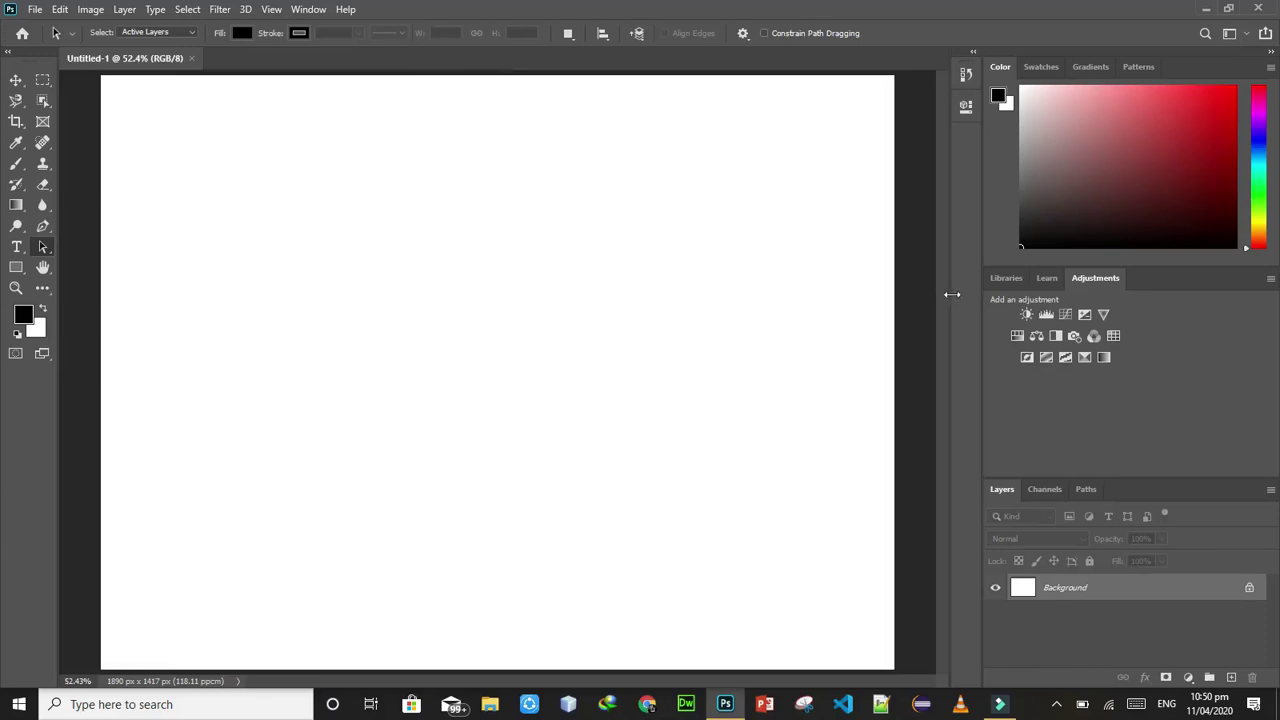
Narrow the Color, Adjustments and Layers panel column to give the canvas more room
click(950, 294)
drag(970, 295, 1017, 302)
click(620, 341)
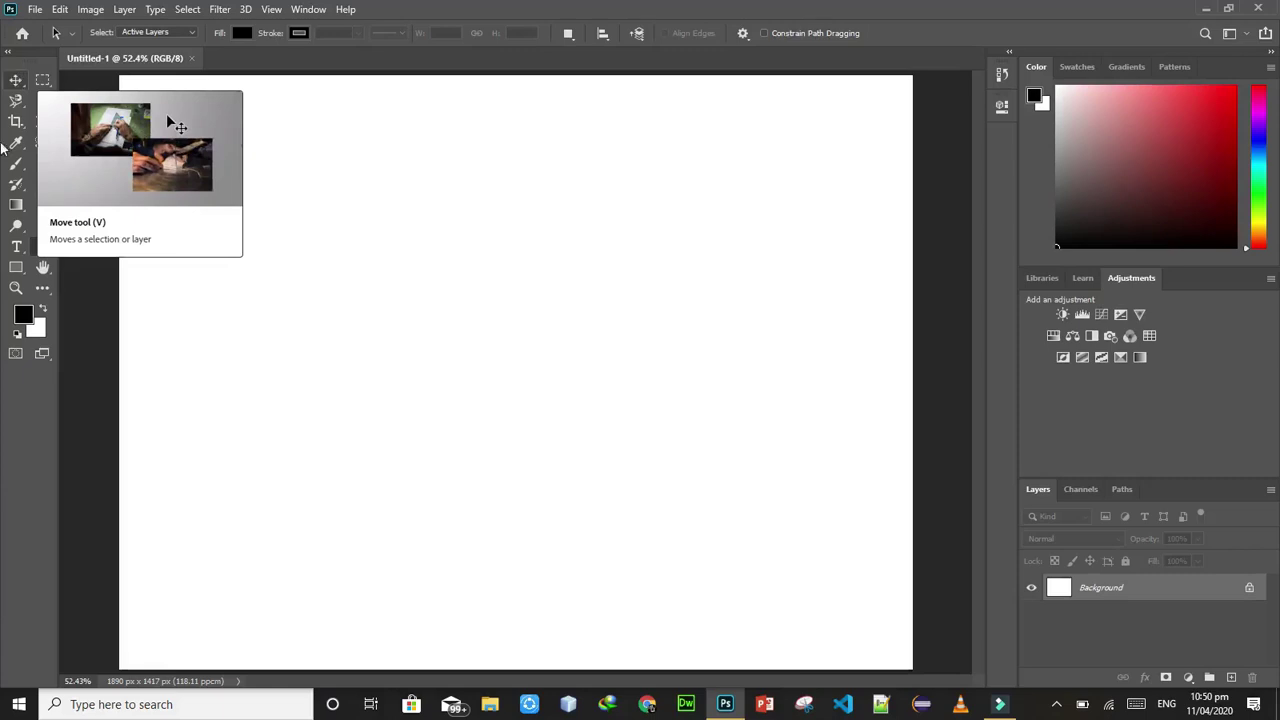
Activate the Move tool for moving selections or layers
key(v)
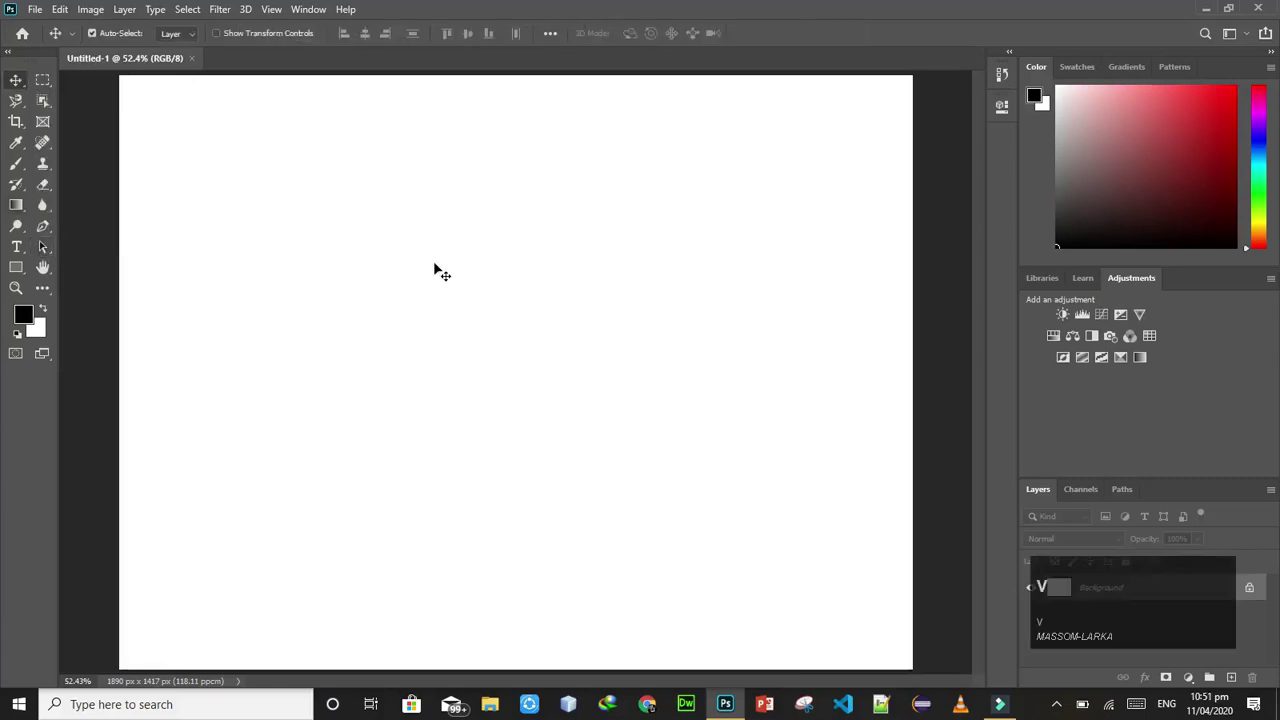
click(16, 80)
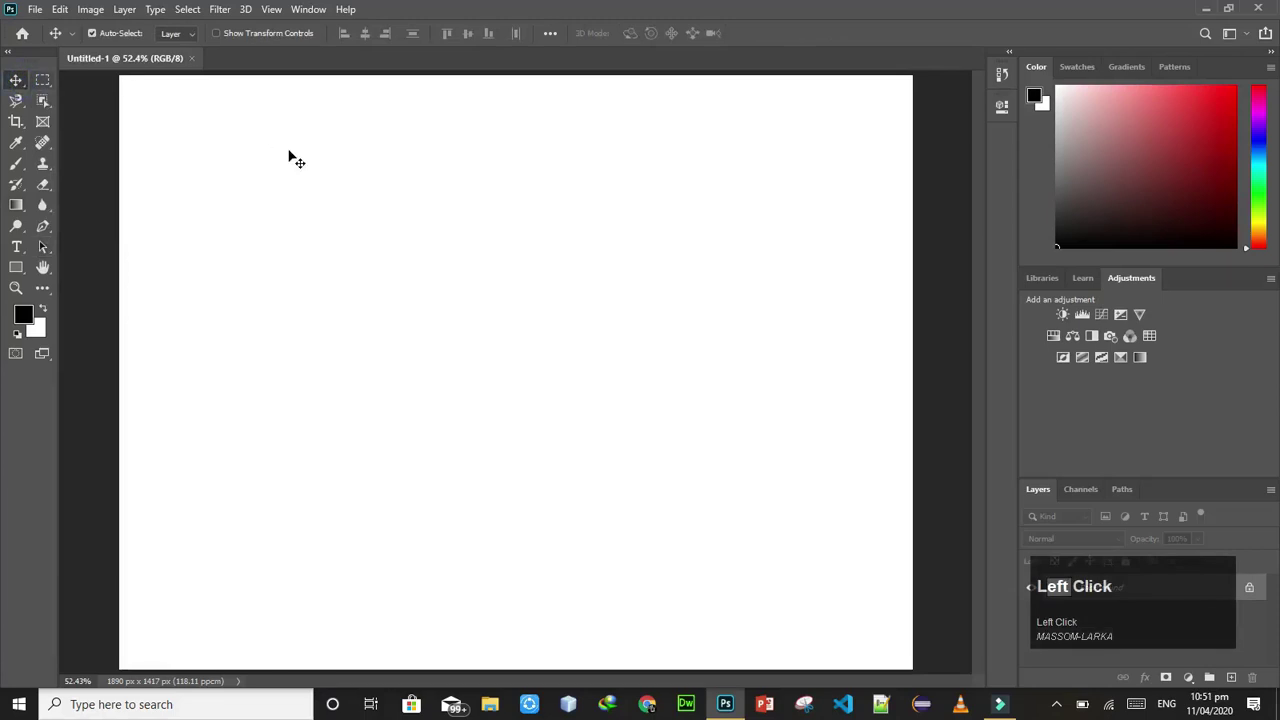
click(43, 247)
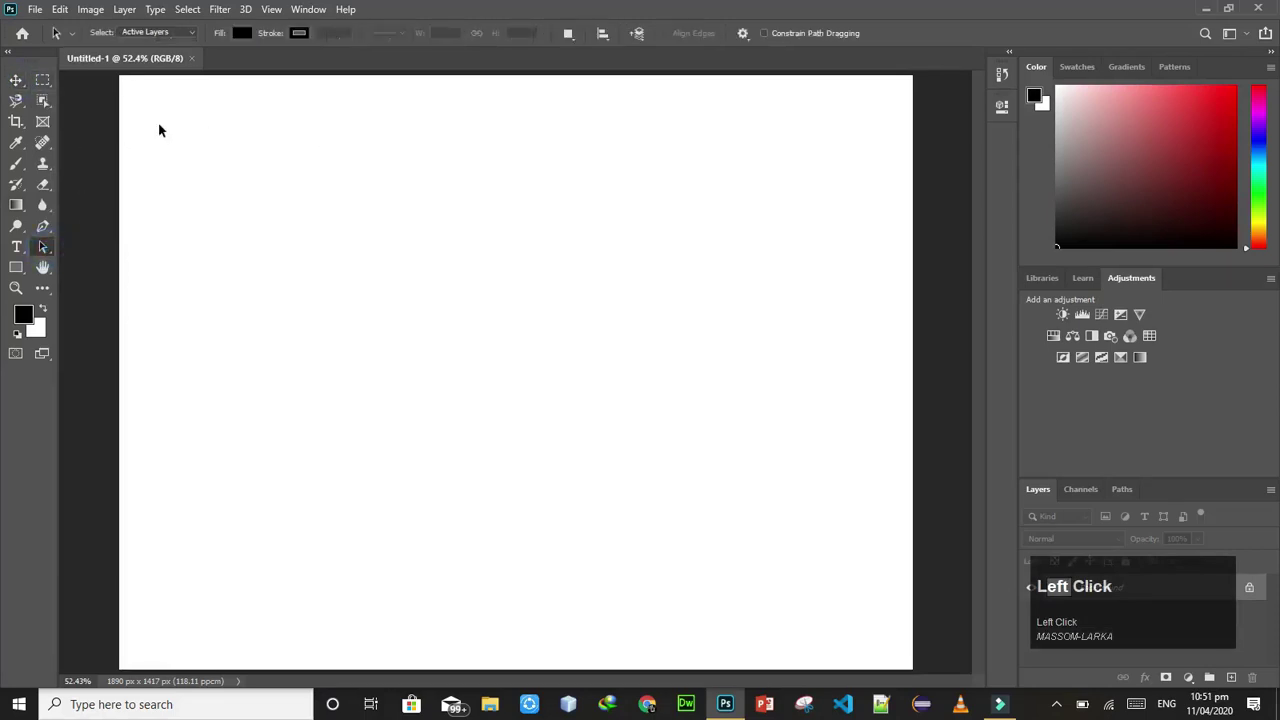
key(v)
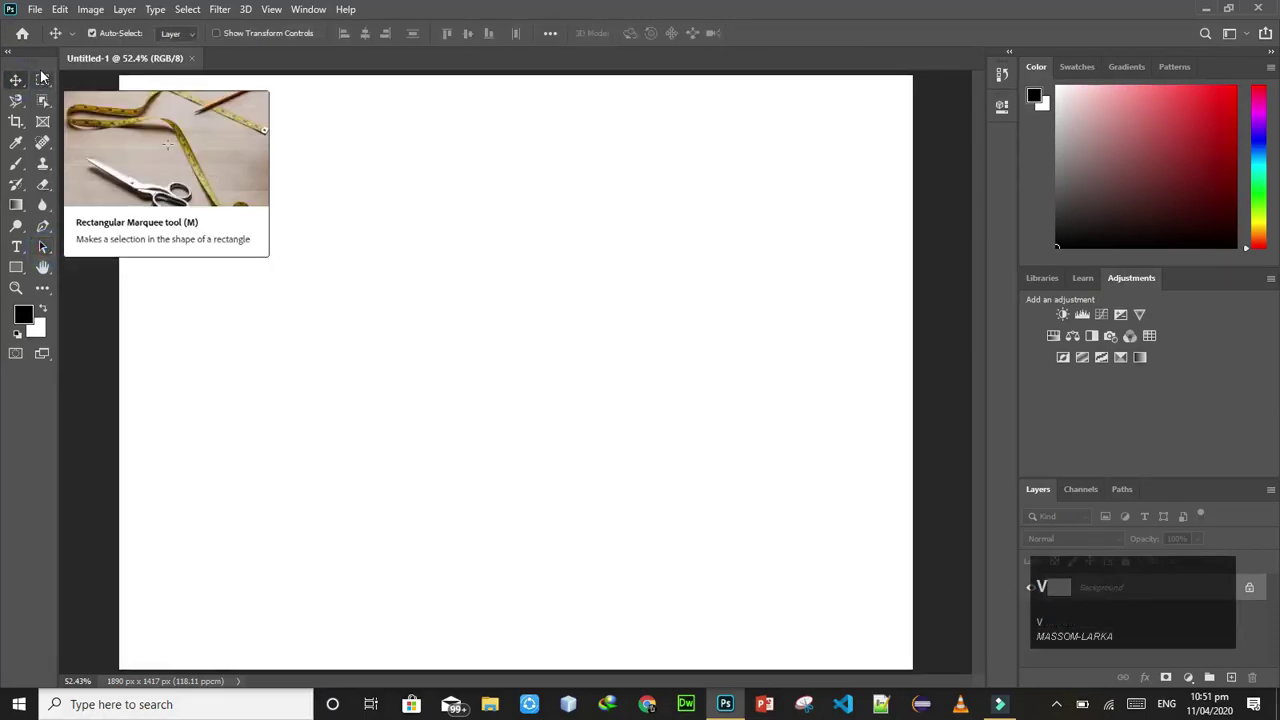
click(16, 80)
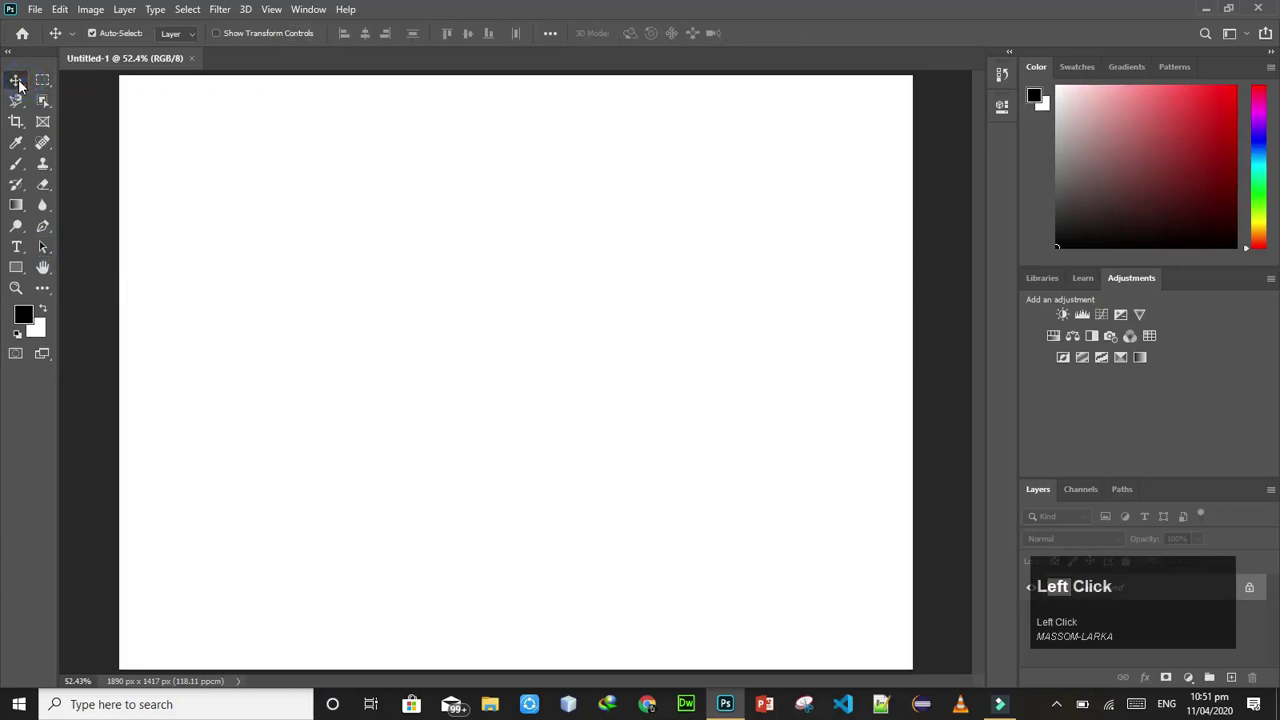
Try to move the locked Background layer across the canvas, declining its conversion to a normal layer
click(393, 254)
drag(716, 399, 748, 428)
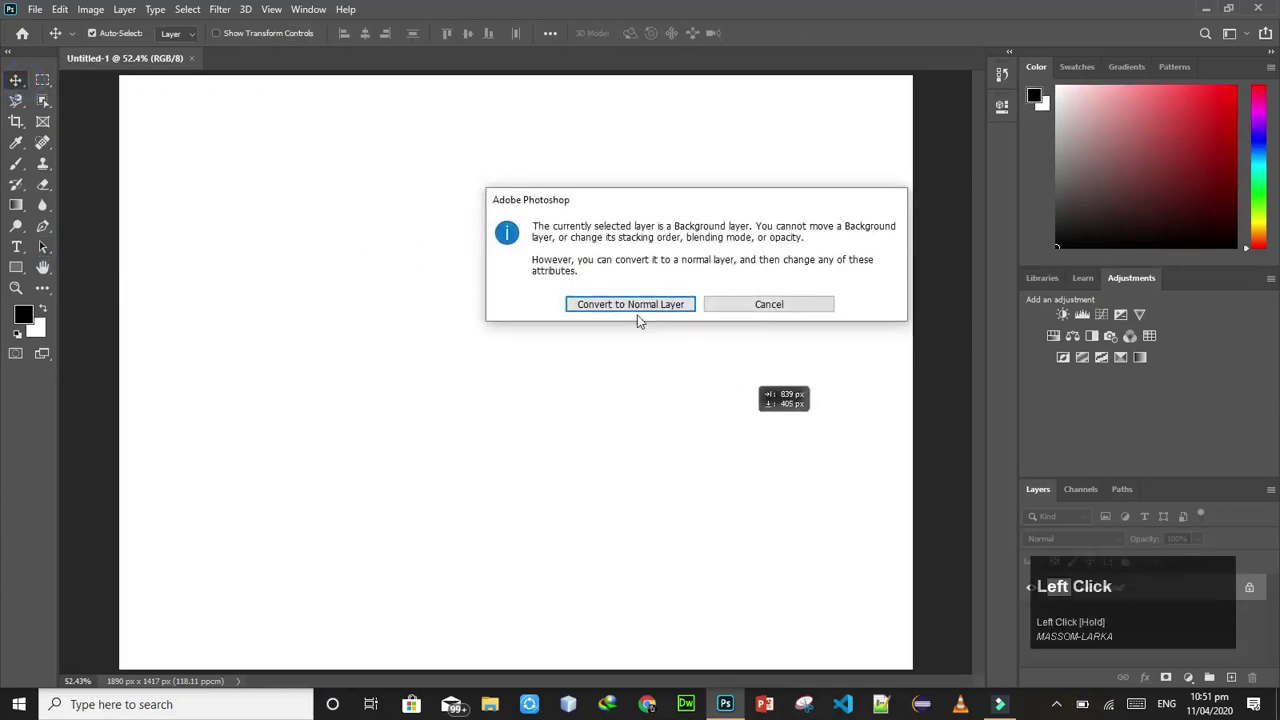
click(745, 304)
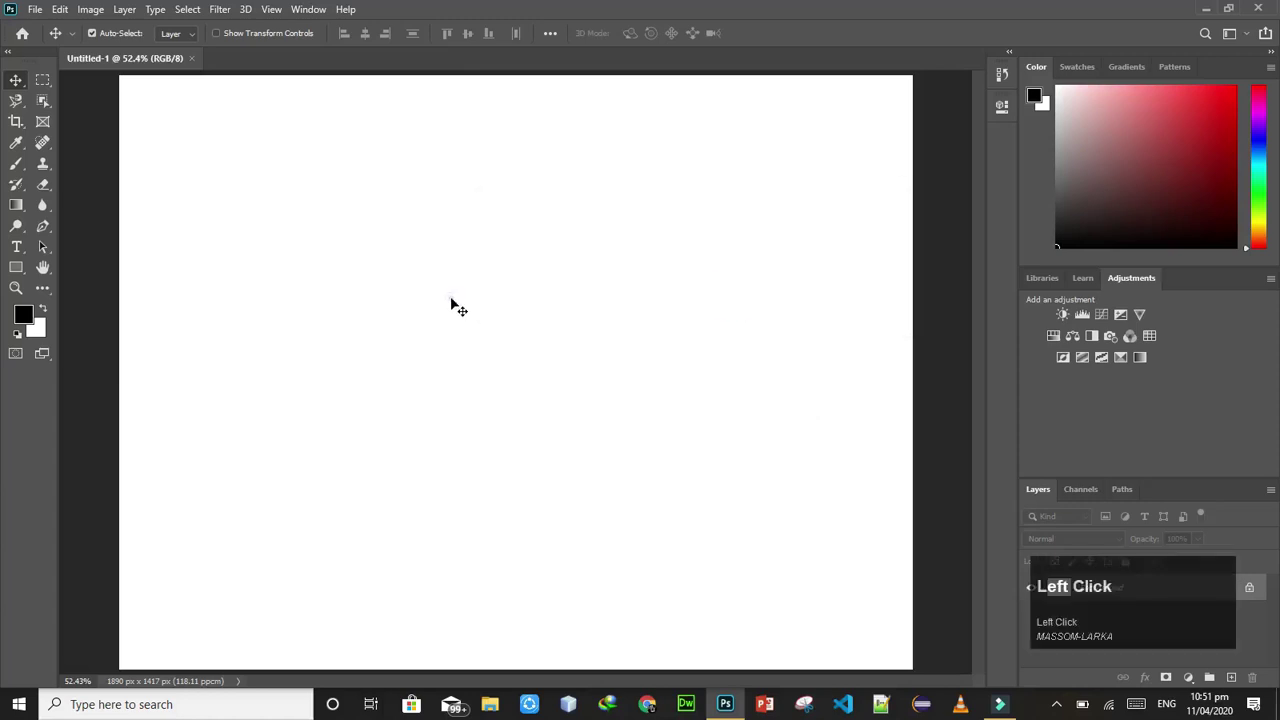
drag(955, 530, 700, 343)
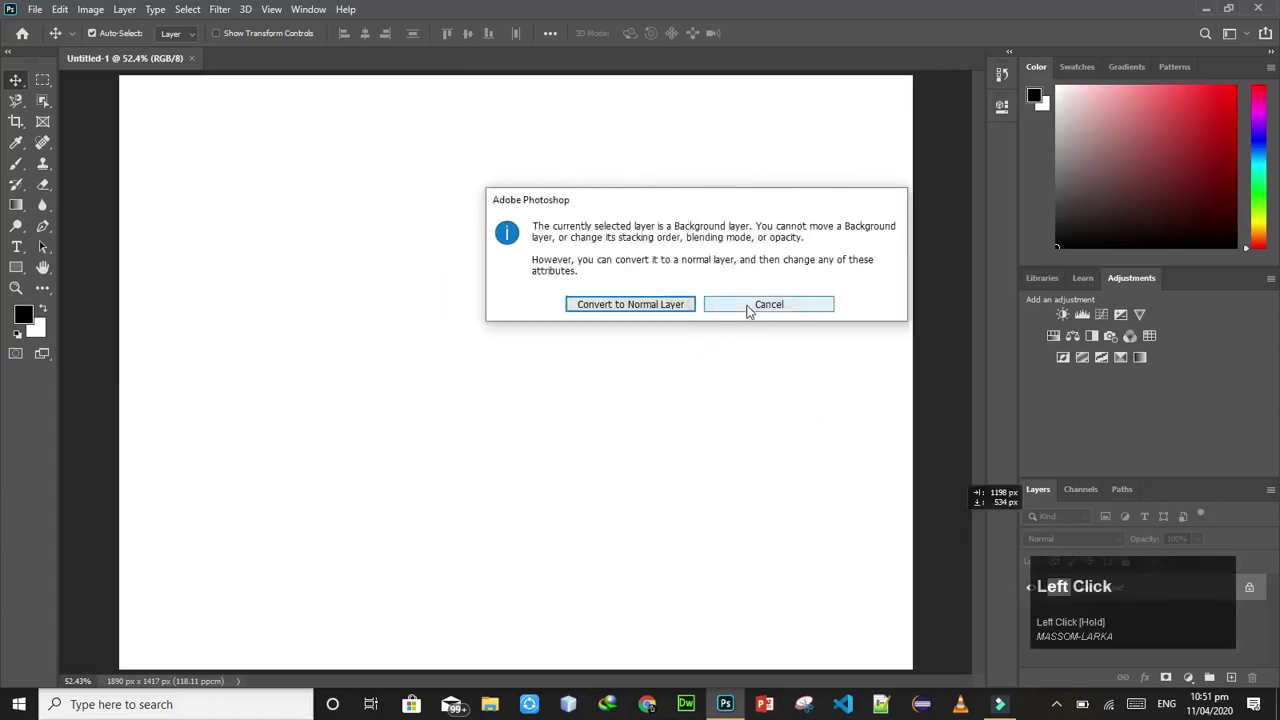
click(745, 304)
Enlarge the Layers panel, show Libraries in place of Adjustments, and shrink the Color panel
drag(1206, 633, 1266, 593)
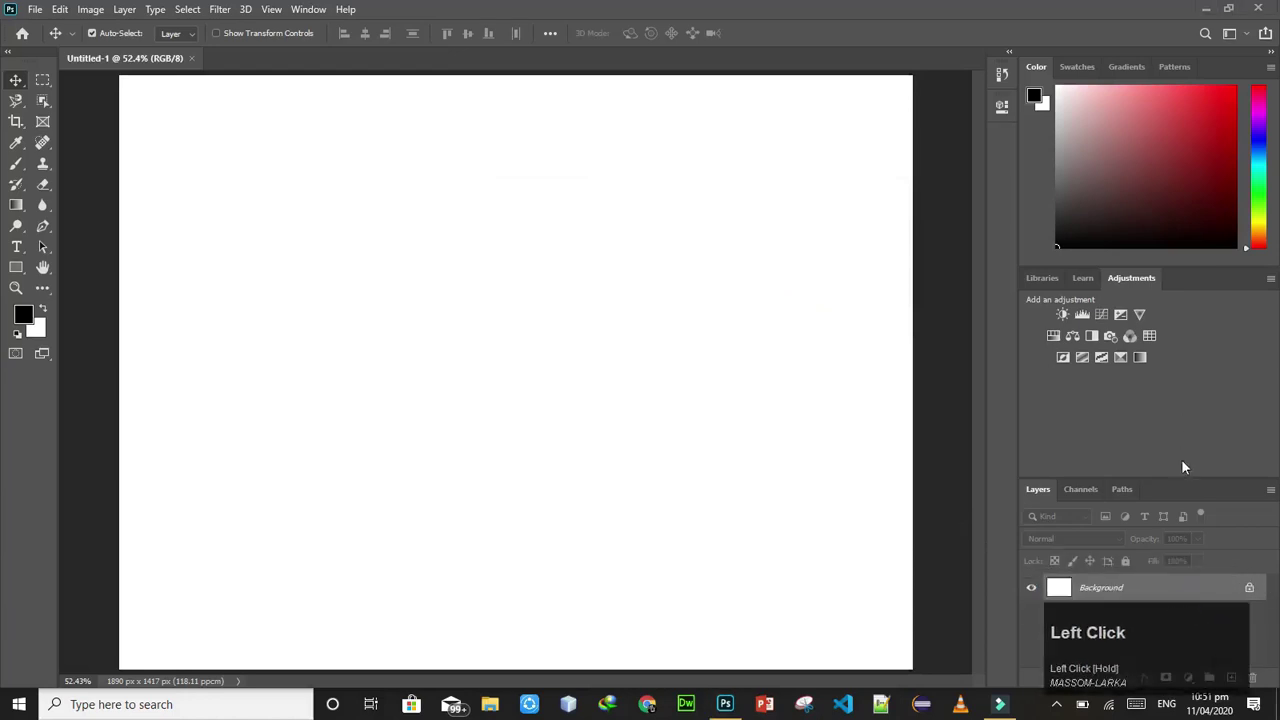
drag(1184, 478, 1184, 407)
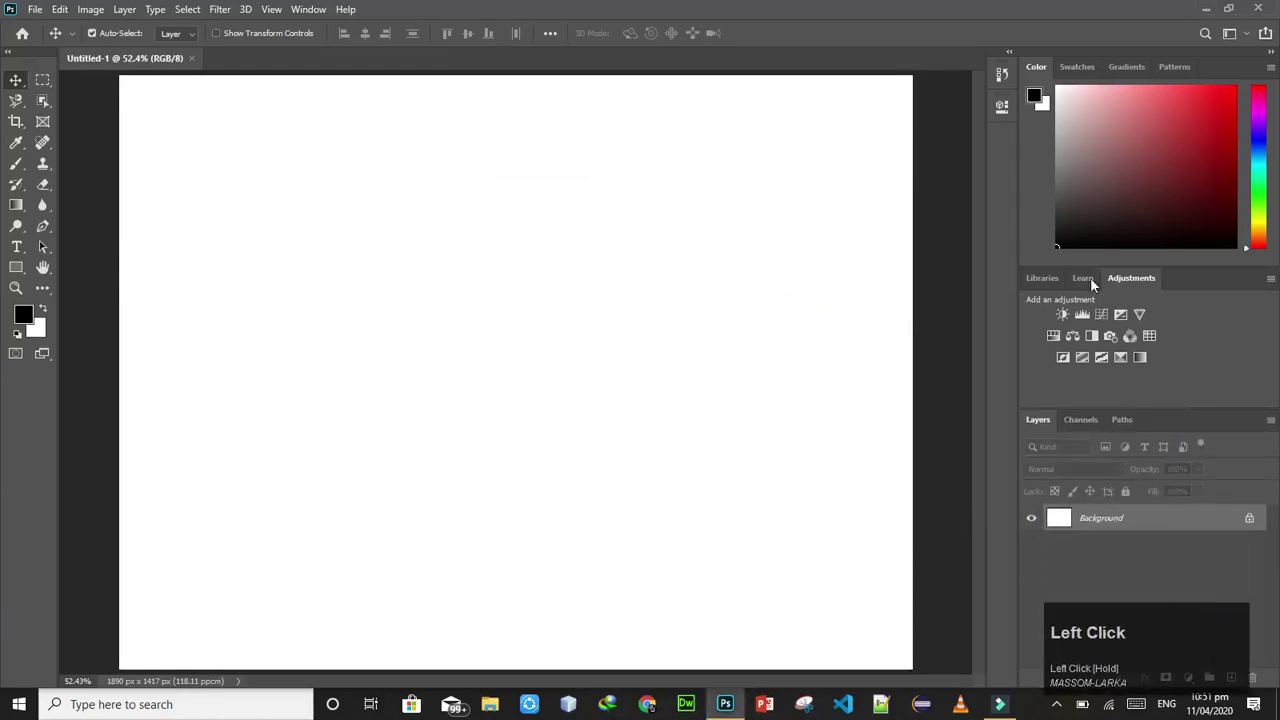
click(1042, 278)
drag(1157, 265, 1195, 190)
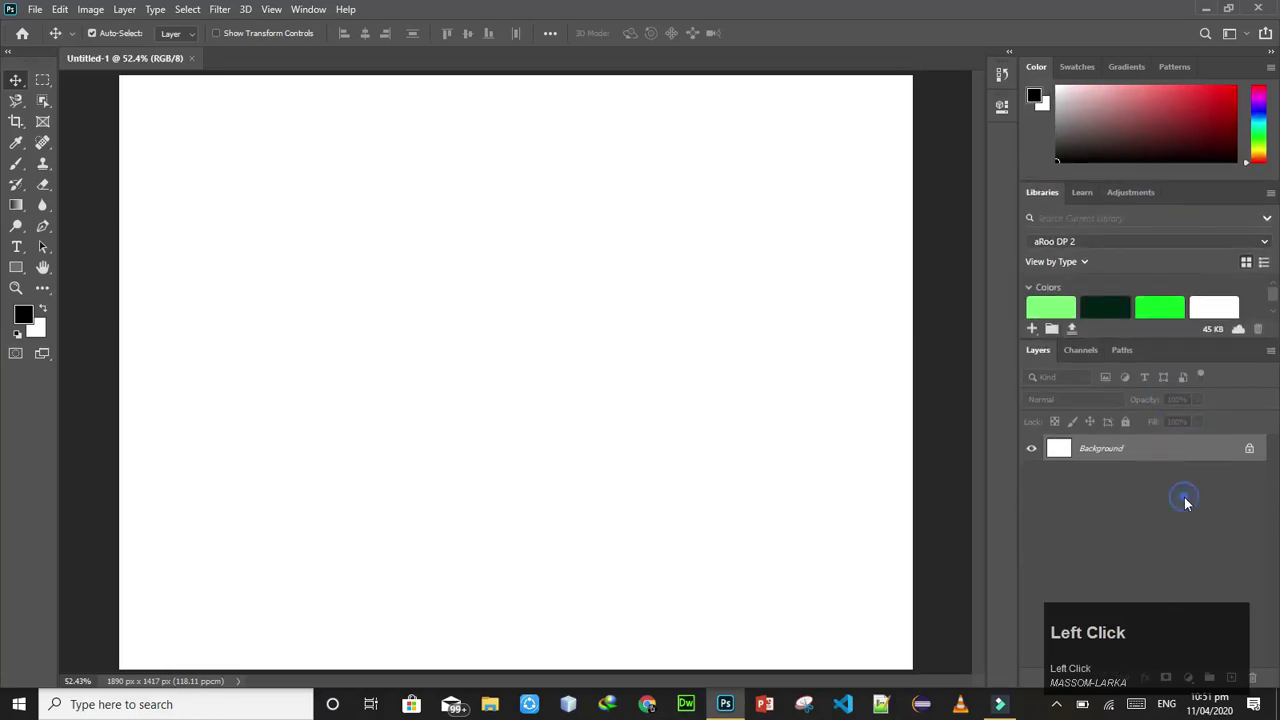
Unlock the Background layer to turn it into a regular movable layer and dismiss its Layer Style options
drag(822, 392, 729, 346)
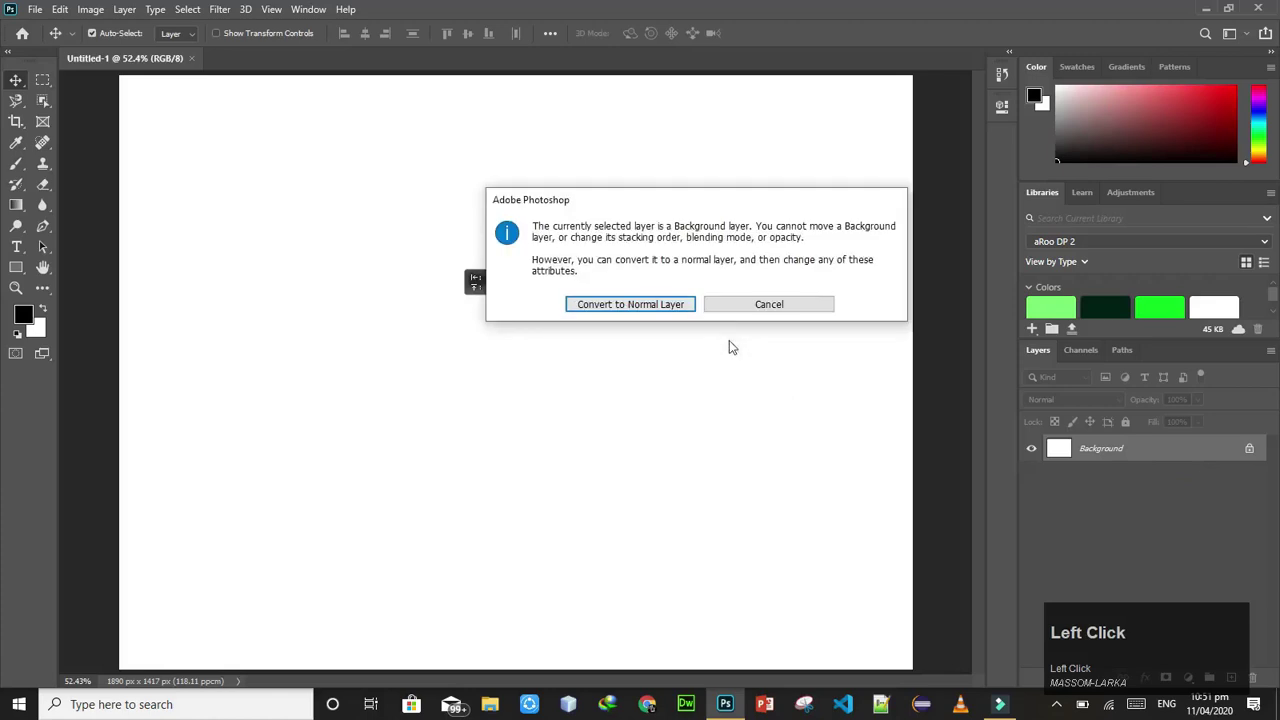
click(766, 304)
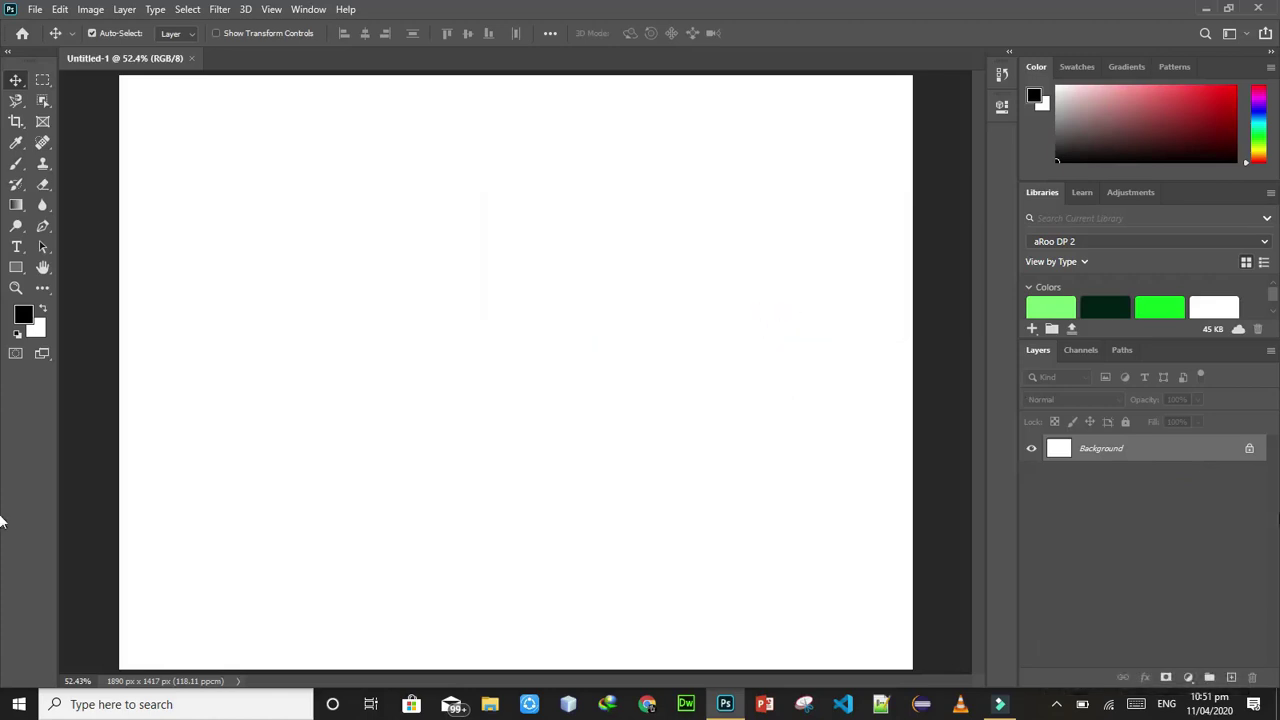
click(1251, 452)
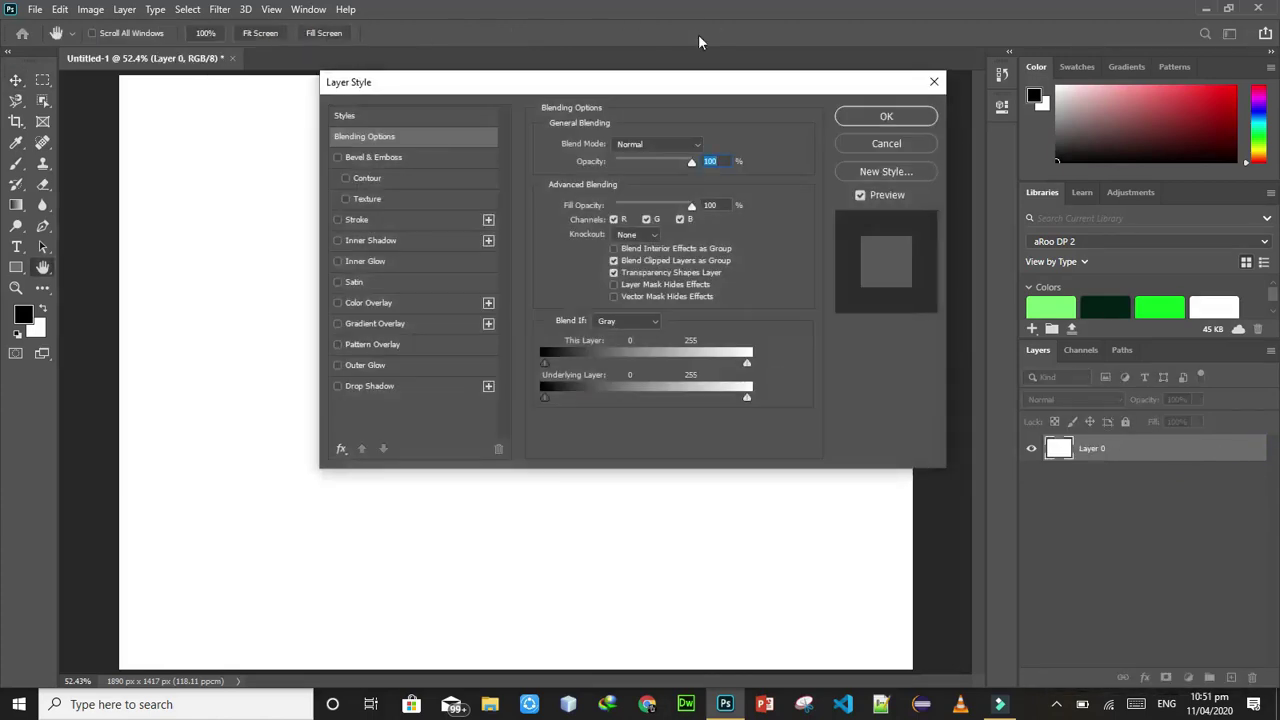
click(905, 144)
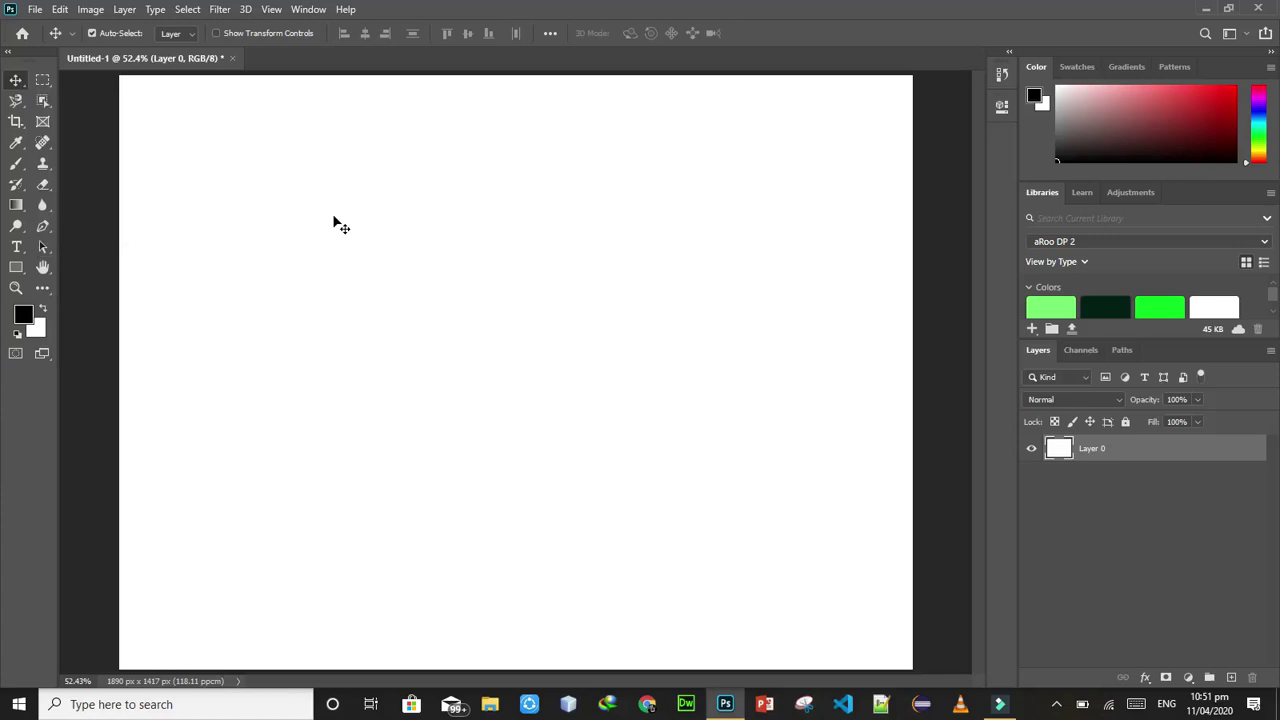
Move the unlocked white layer off the canvas edges and undo the move
click(283, 205)
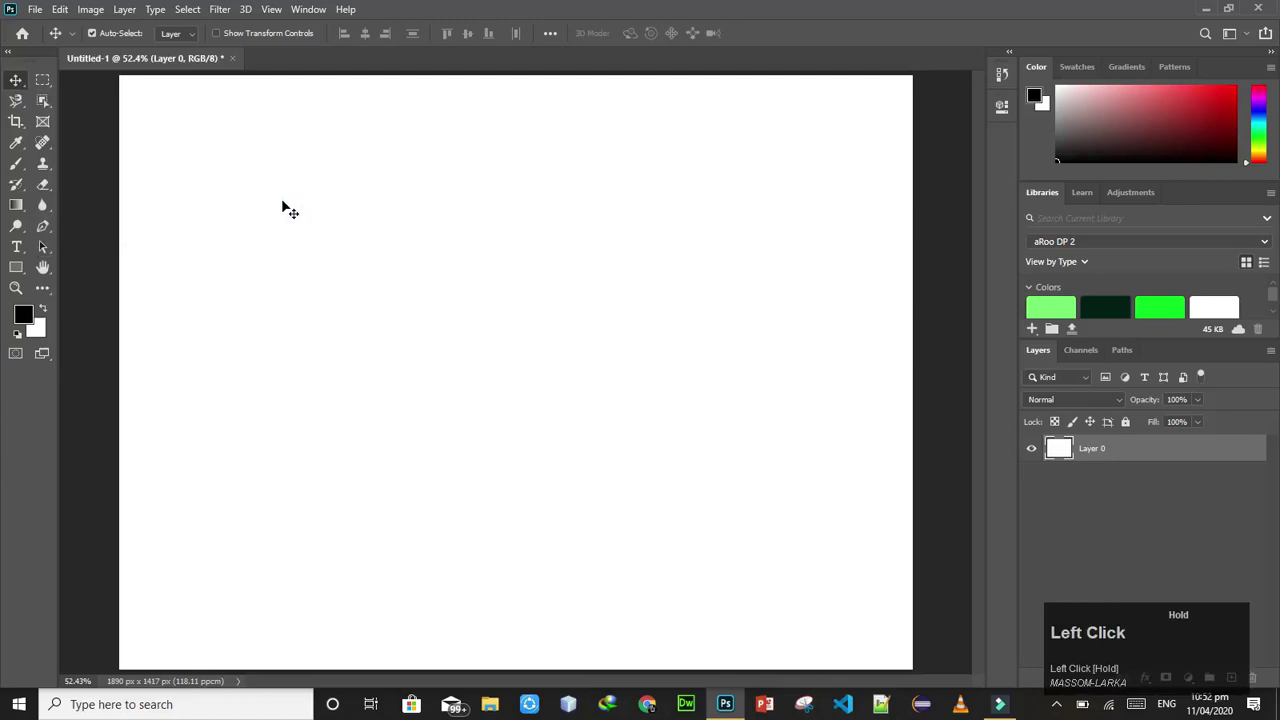
drag(283, 205, 344, 263)
drag(493, 380, 629, 371)
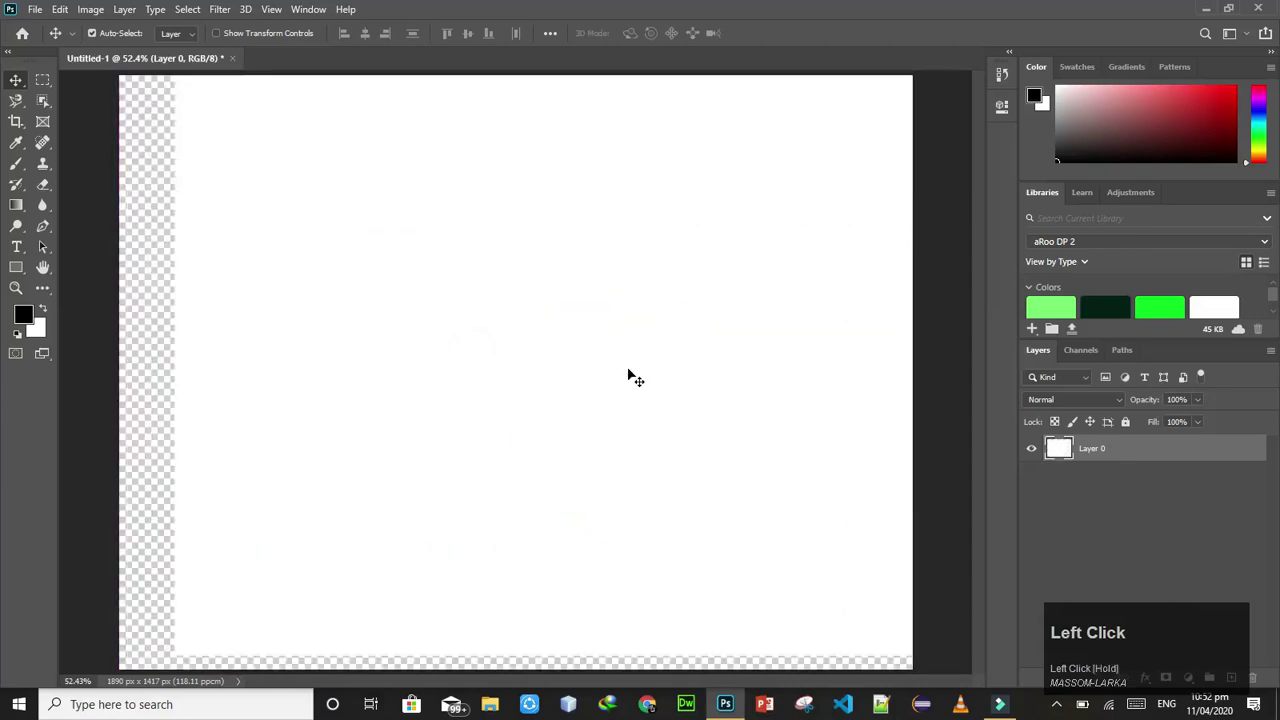
key(ctrl+z)
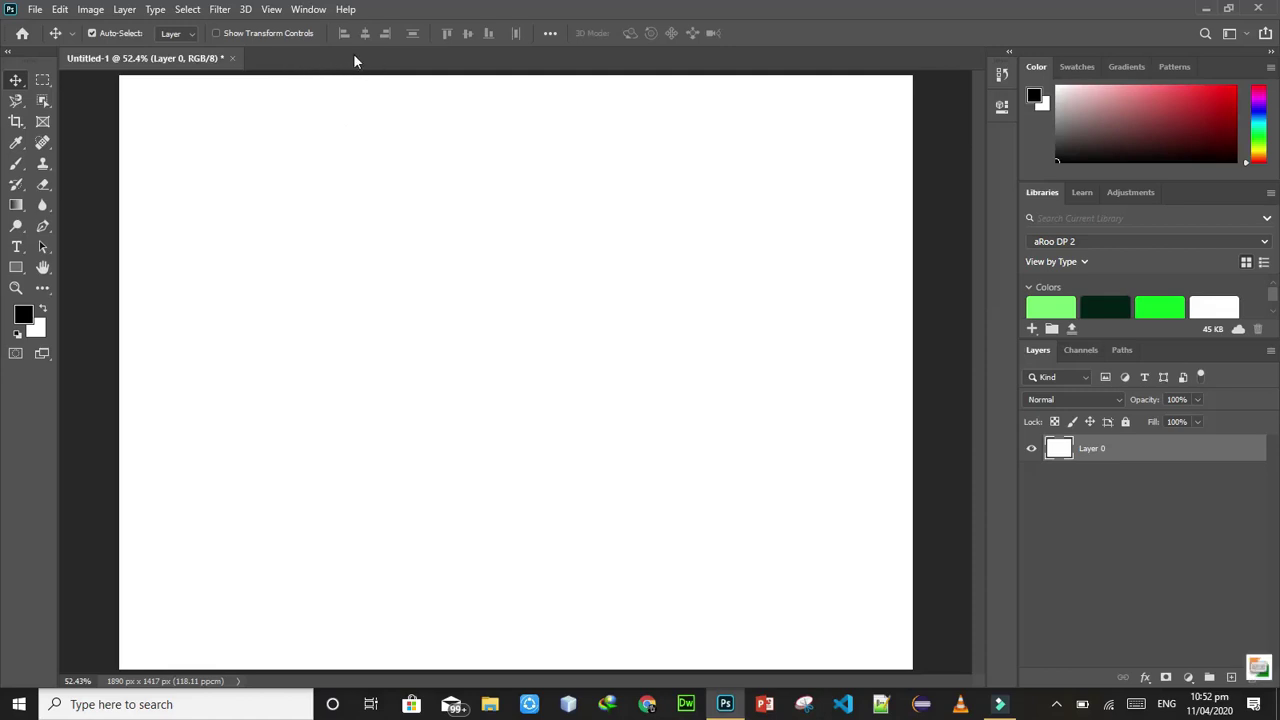
Open the kindpng_50408.png image from Downloads and shift its HELP ME artwork slightly to the left
right_click(354, 62)
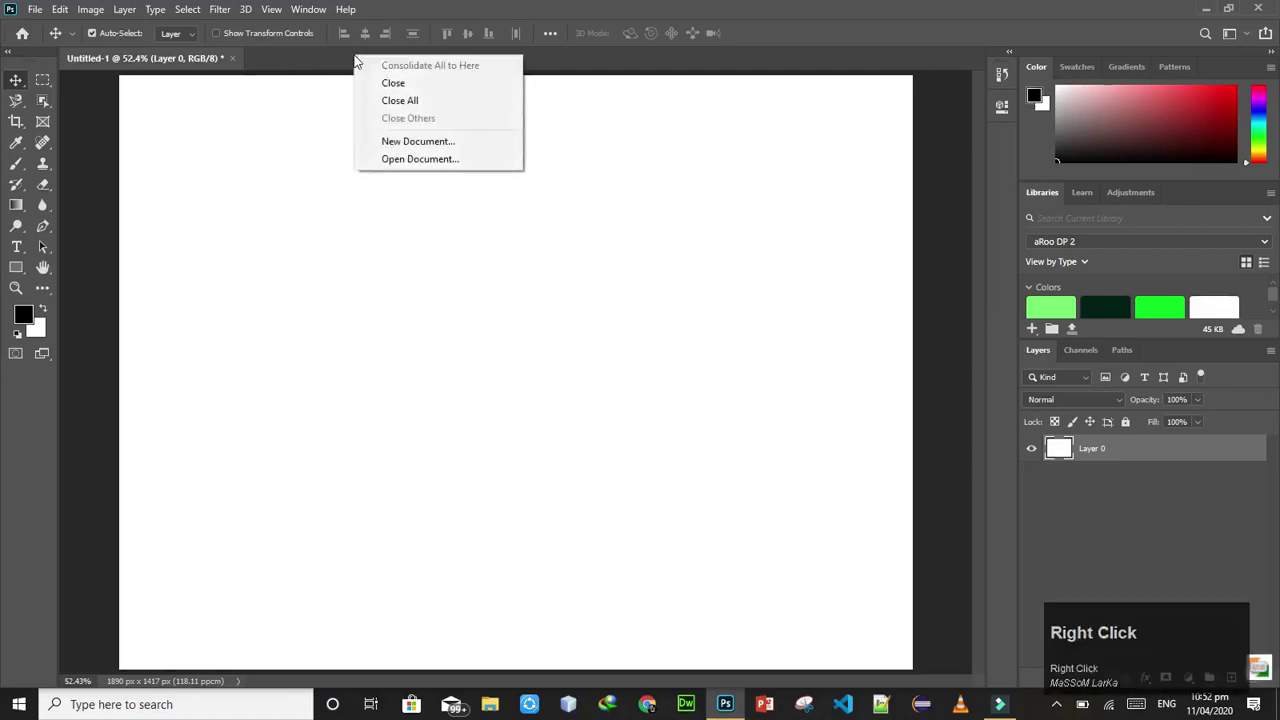
click(428, 160)
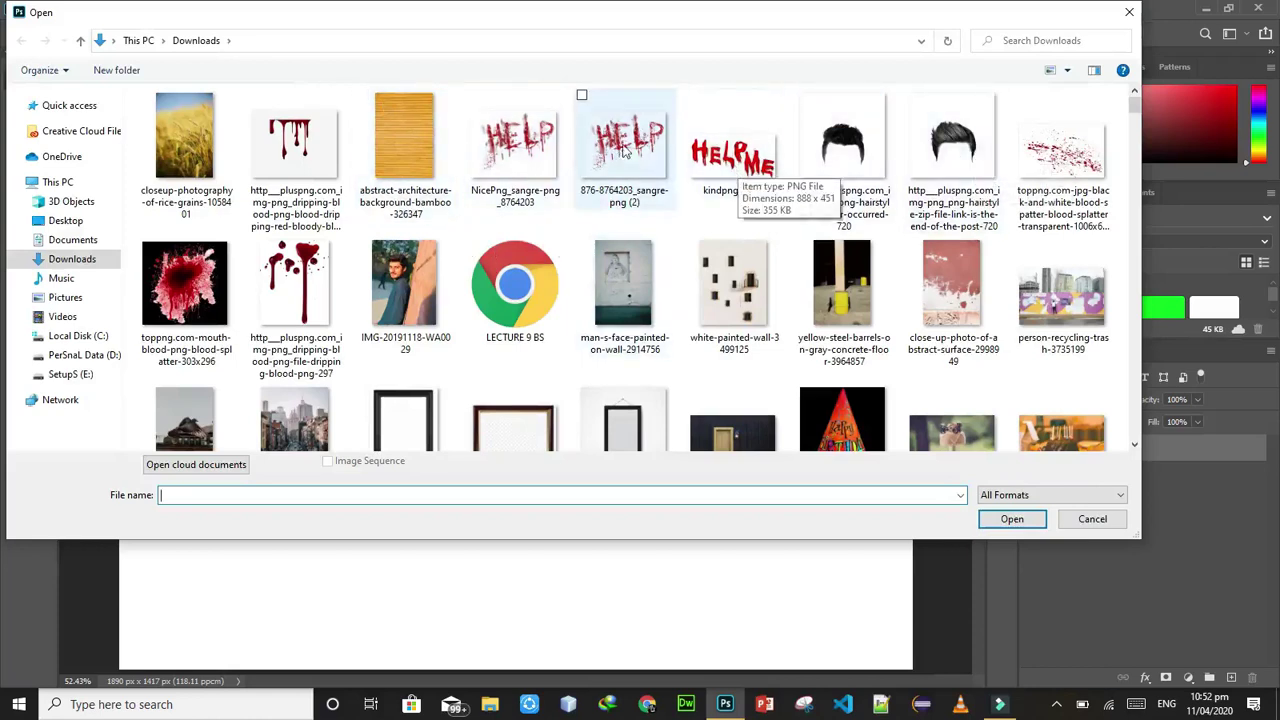
double_click(716, 165)
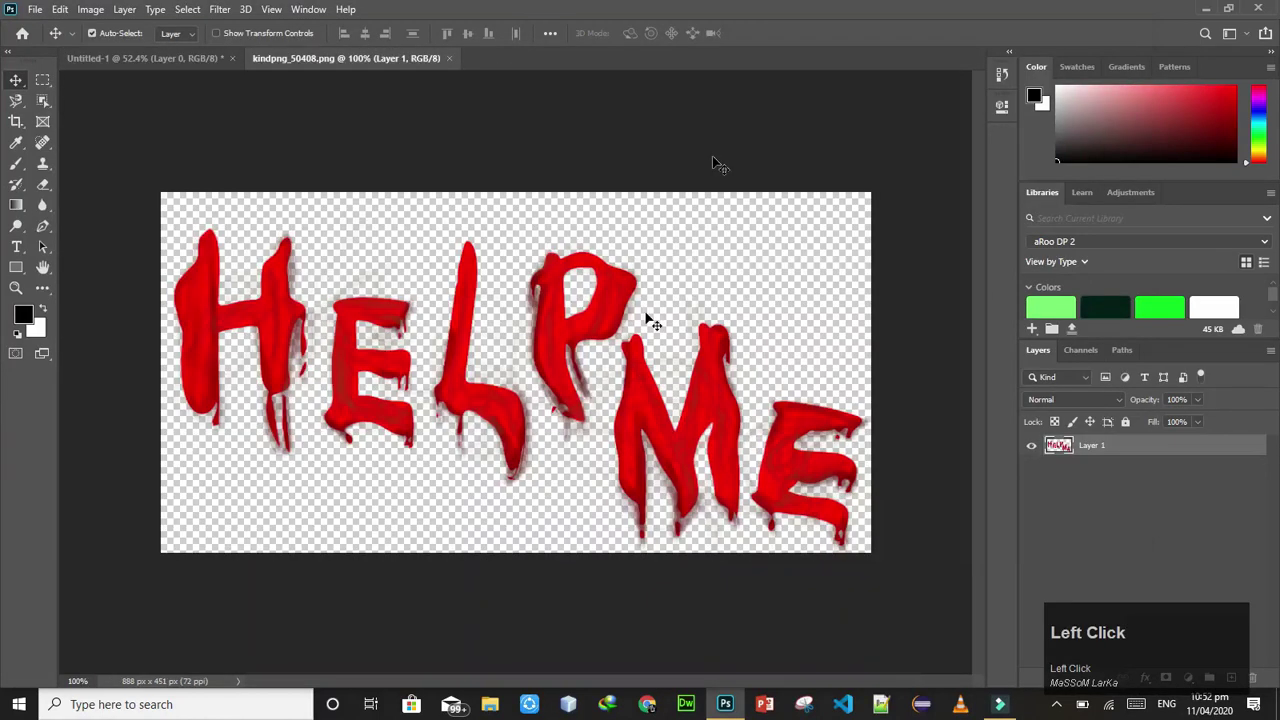
mouse_move(609, 294)
mouse_down()
mouse_move(602, 311)
mouse_move(619, 319)
mouse_move(600, 326)
mouse_move(600, 288)
mouse_up()
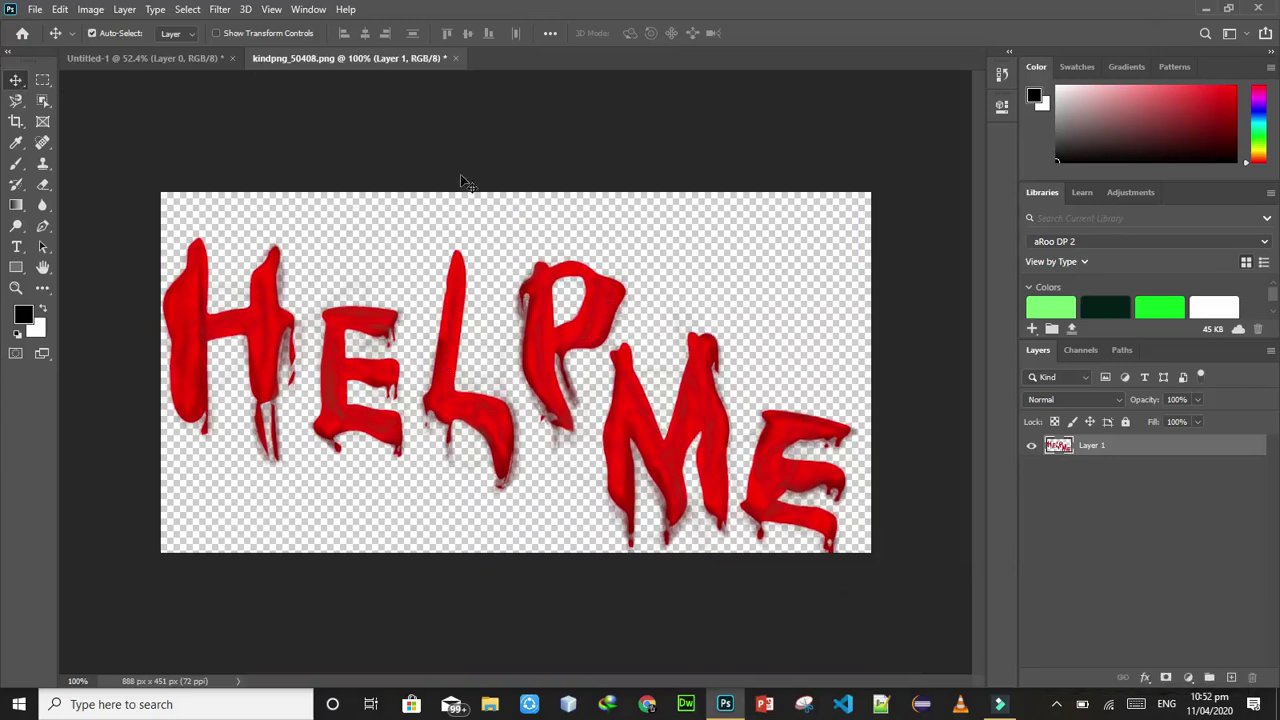
drag(697, 352, 695, 343)
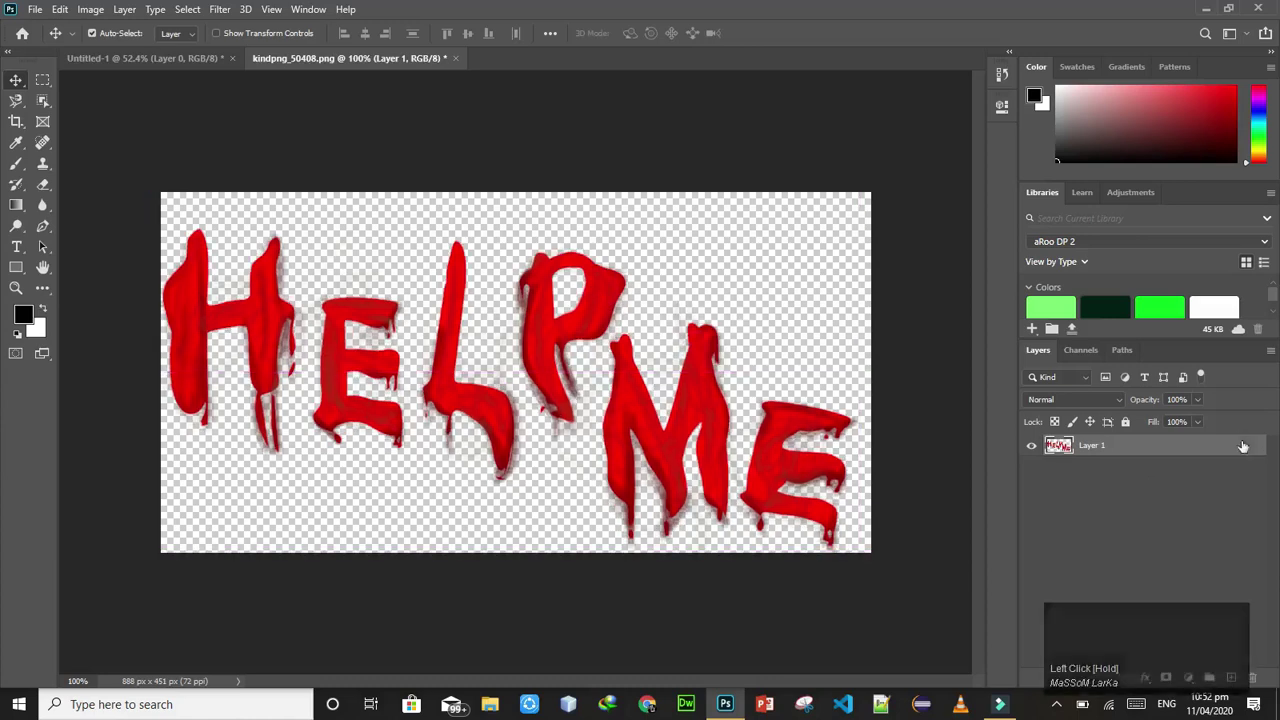
Copy the HELP ME artwork from kindpng_50408.png into Untitled-1 and move it and the white layer around the canvas
drag(601, 297, 174, 63)
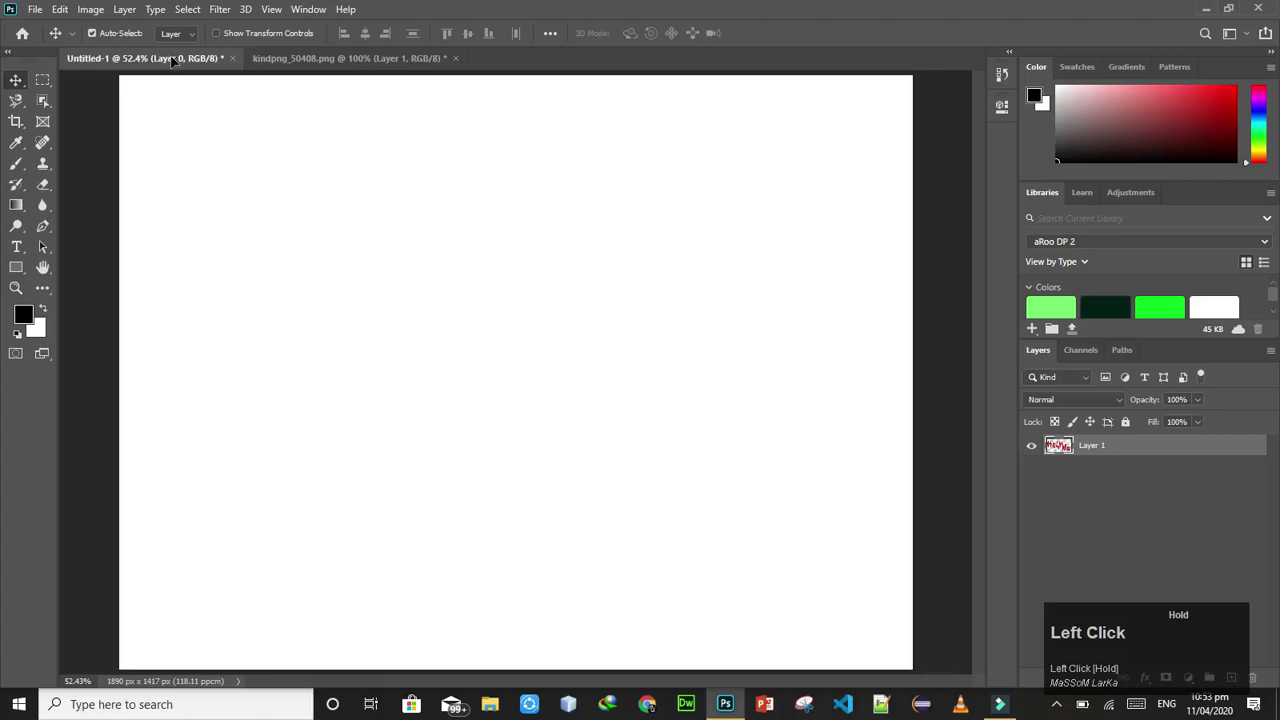
drag(207, 73, 697, 257)
drag(595, 476, 226, 430)
drag(383, 146, 394, 497)
click(665, 232)
drag(415, 220, 75, 220)
drag(429, 449, 710, 230)
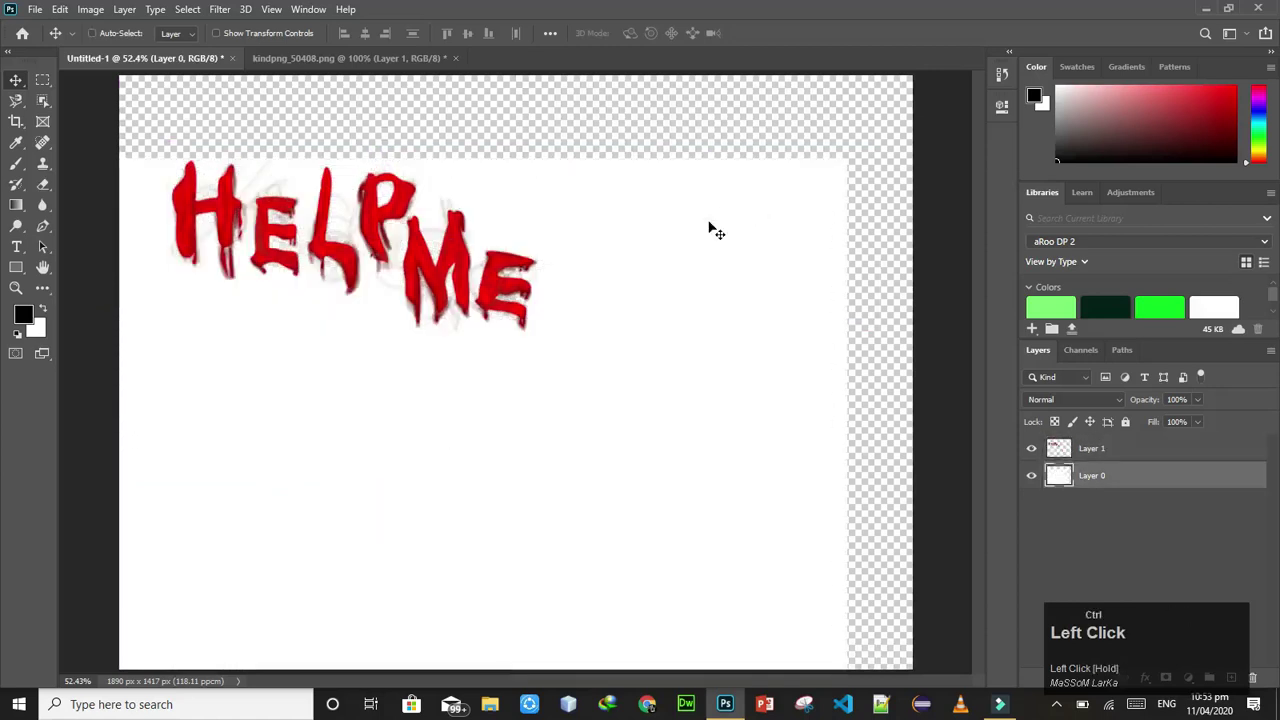
Undo all the layer moves in Untitled-1 and the placement of the HELP ME artwork
key(ctrl+z)
key(ctrl+z)
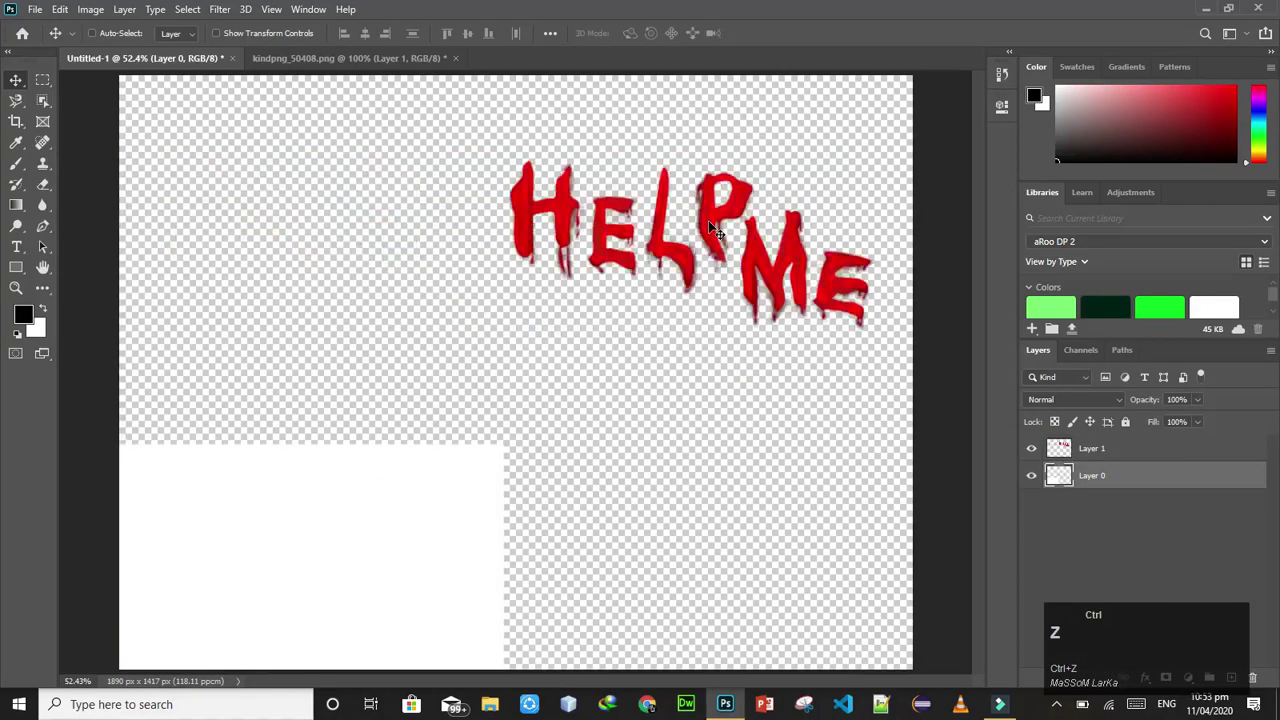
key(ctrl+z)
key(ctrl+z)
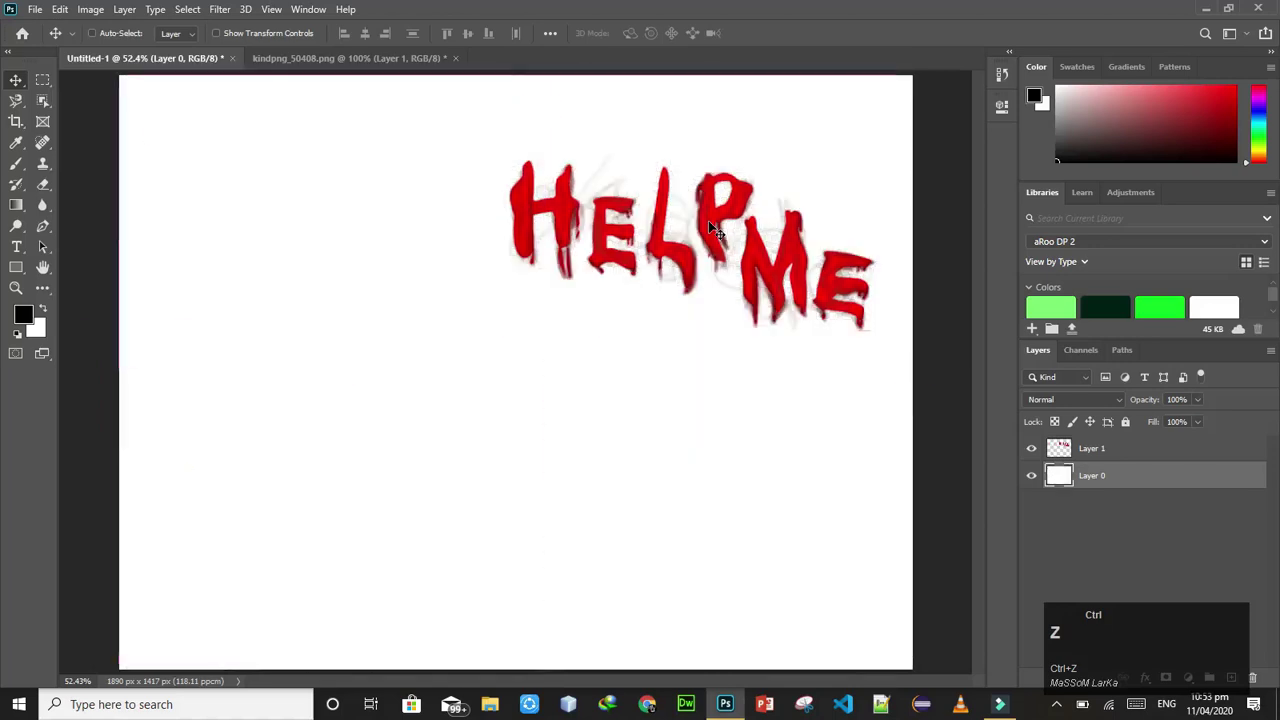
key(ctrl+z)
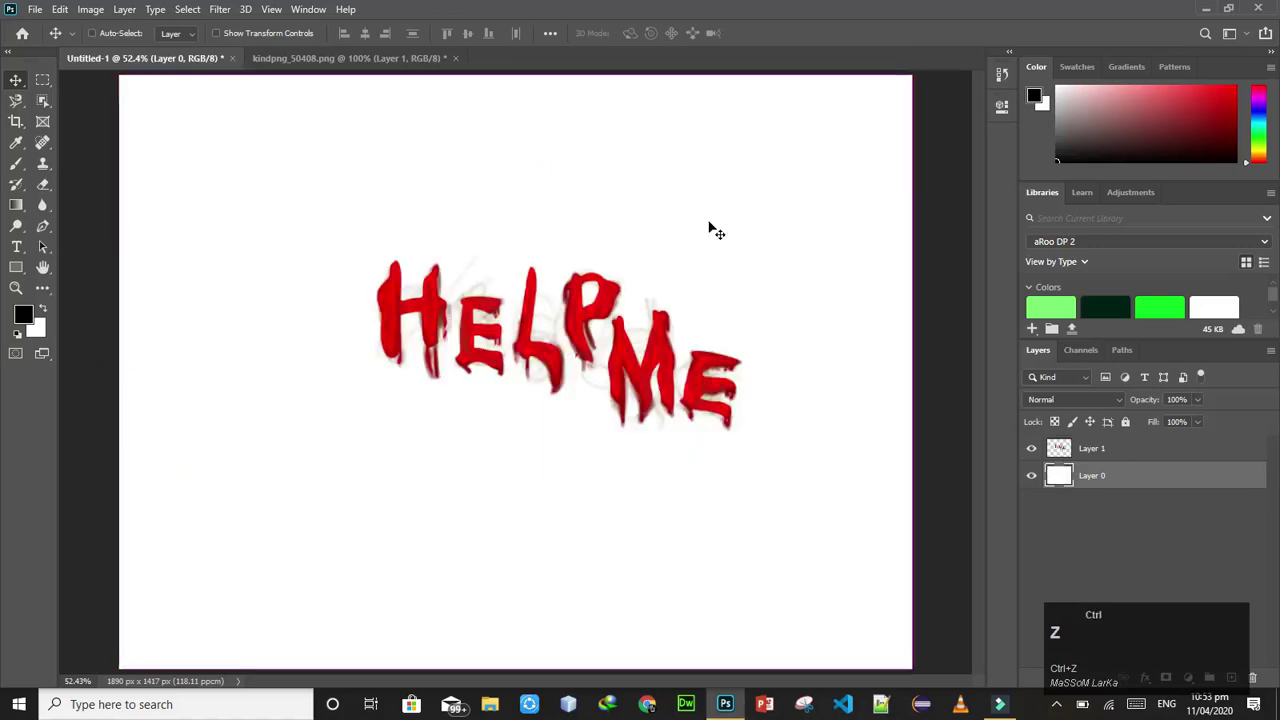
key(ctrl+z)
key(ctrl)
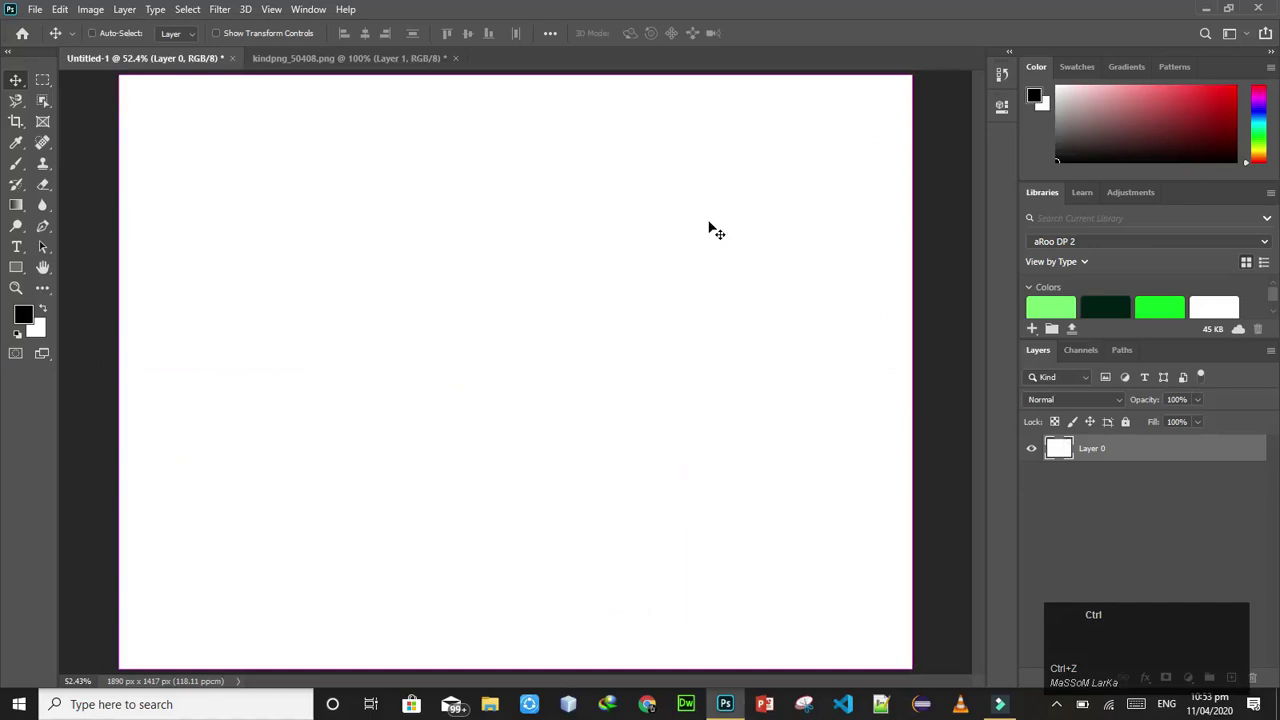
Redo the placement of the HELP ME artwork in Untitled-1 and move it slightly on the white canvas
key(ctrl+shift+z)
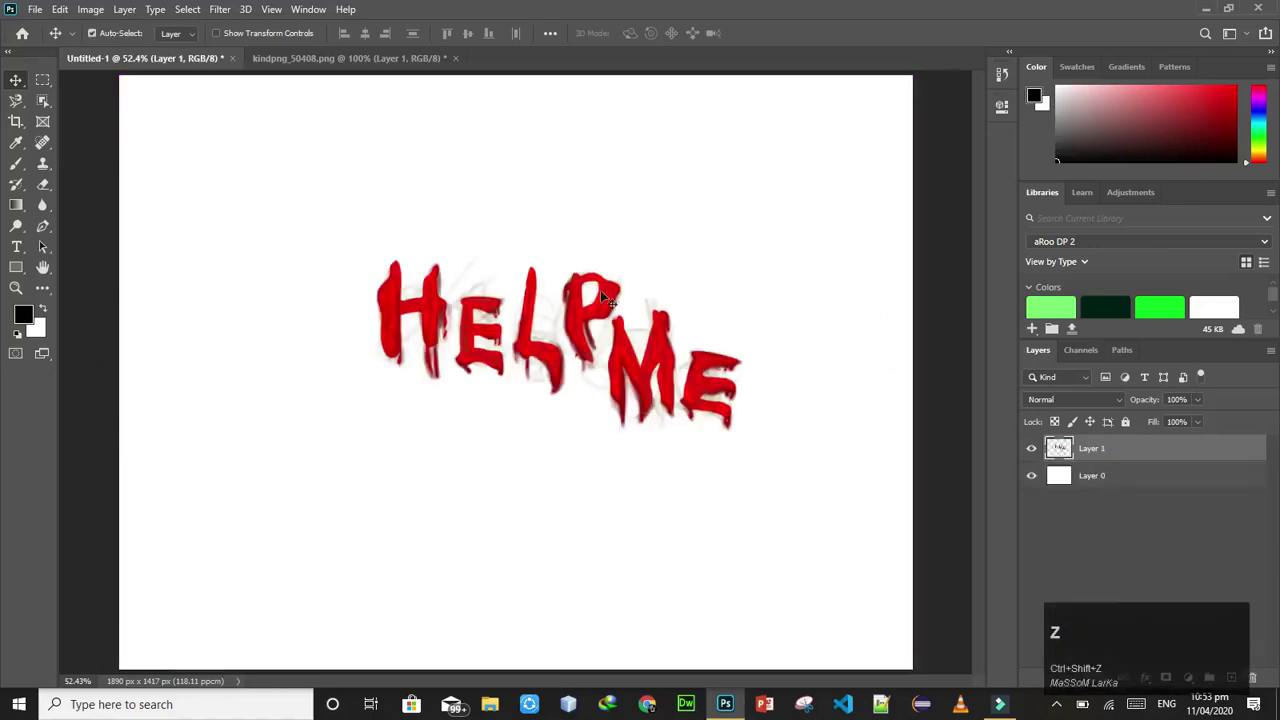
click(603, 305)
key(ctrl+z)
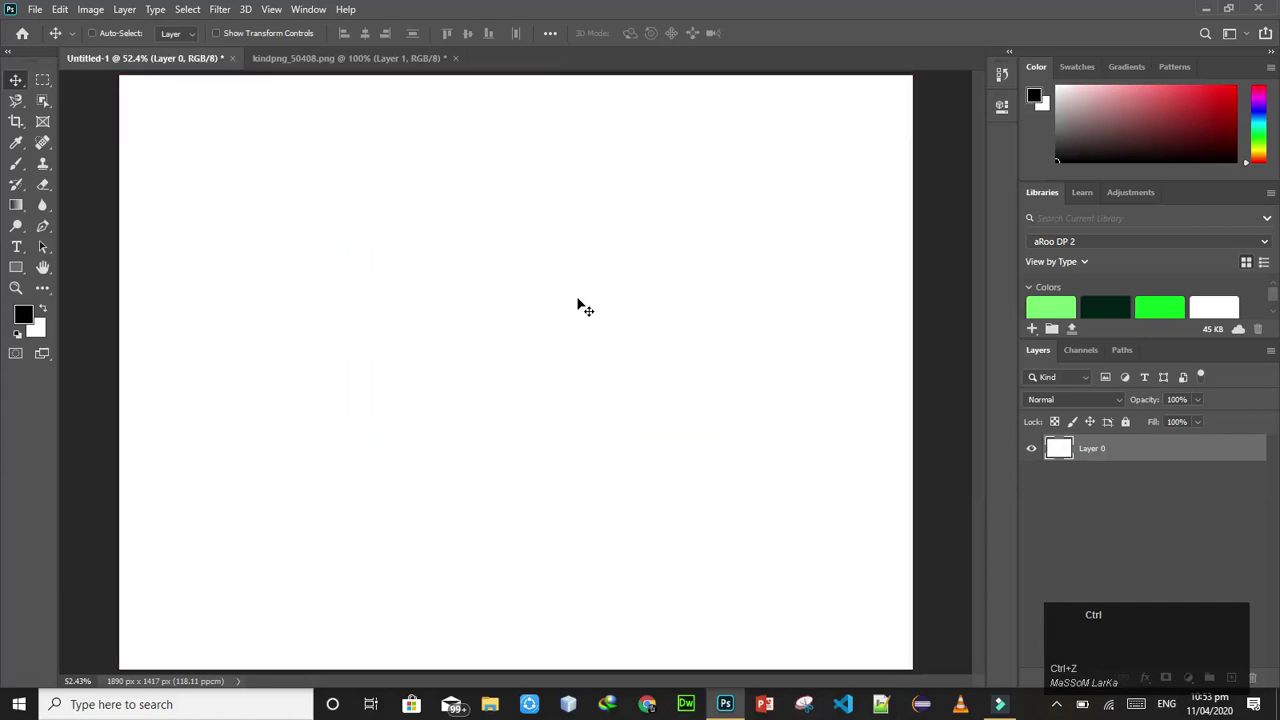
key(ctrl+z)
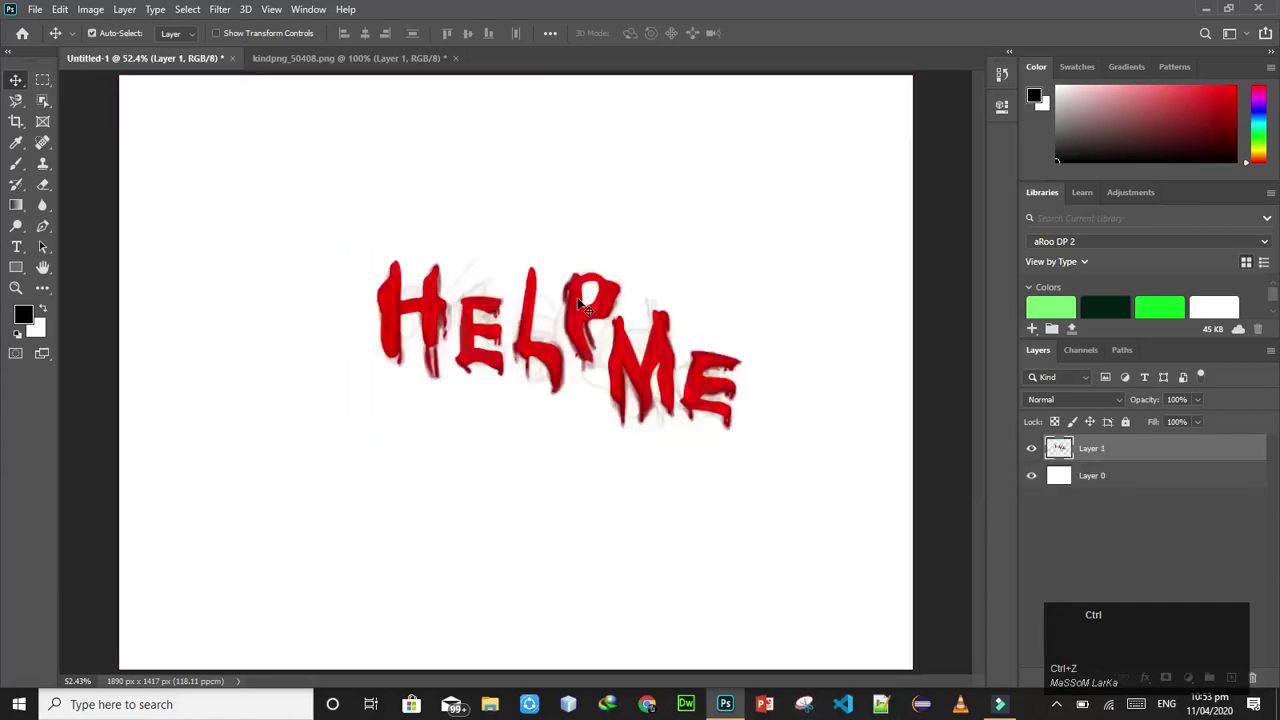
drag(588, 308, 565, 368)
Delete the HELP ME artwork layer with Show Transform Controls enabled, and disable the transform controls again
click(216, 33)
key(Delete)
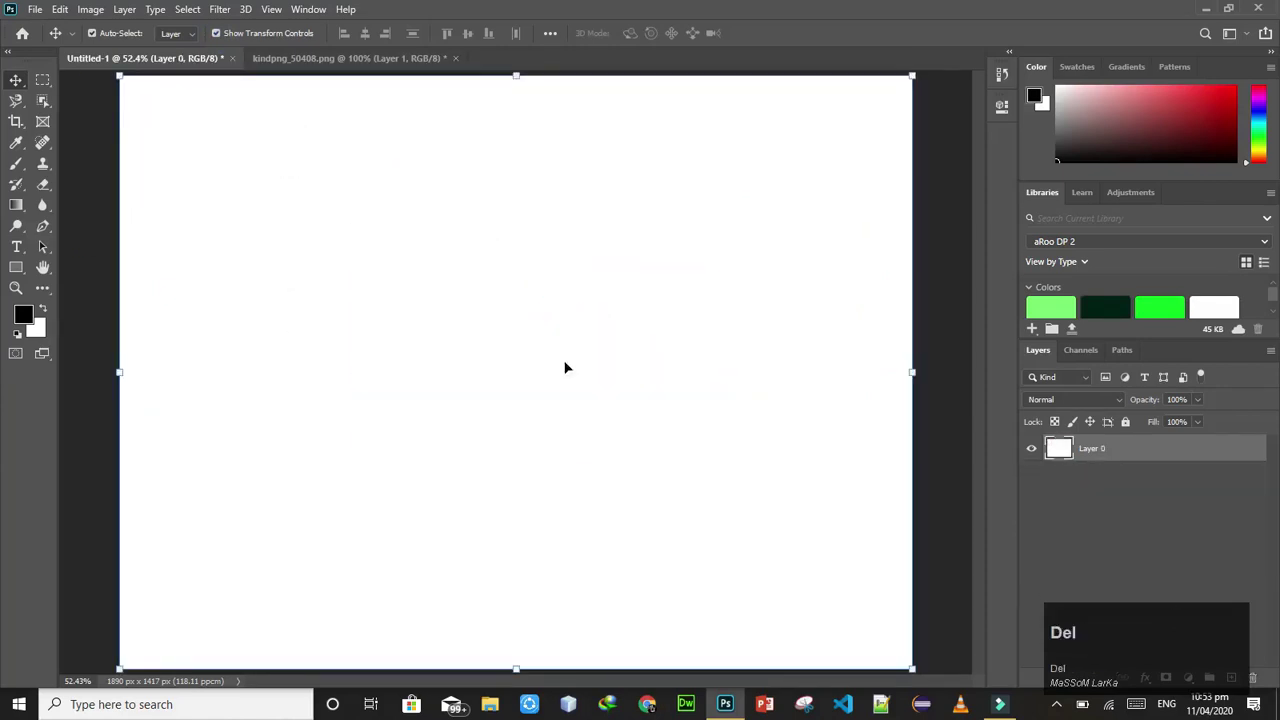
click(214, 27)
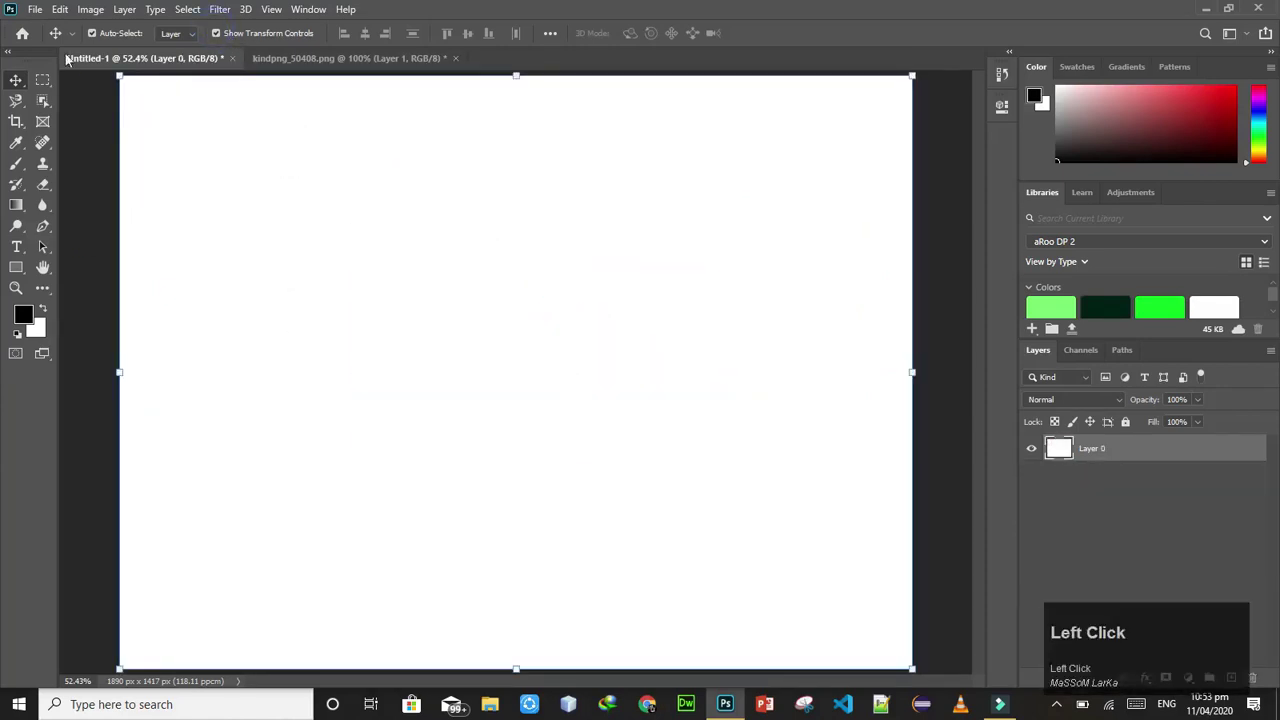
click(216, 33)
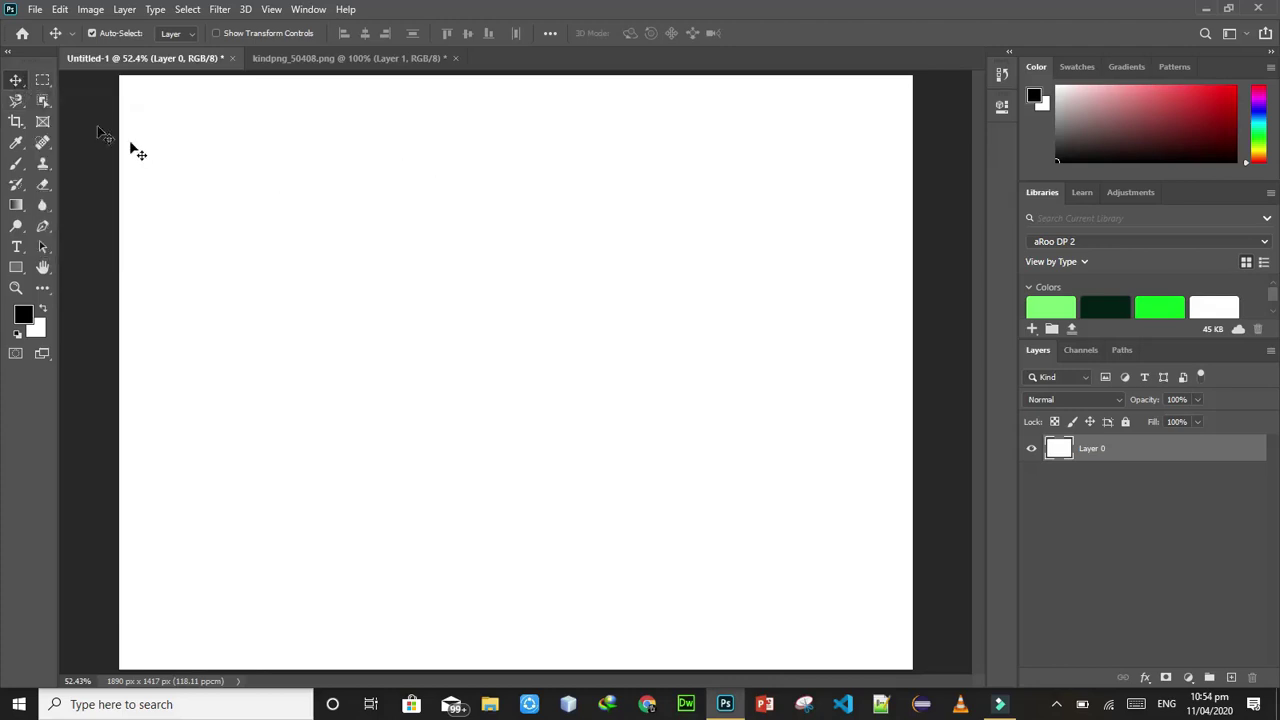
Draw a wide artboard about 1494 × 386 px across the upper canvas with the Artboard tool and collapse its properties
right_click(16, 86)
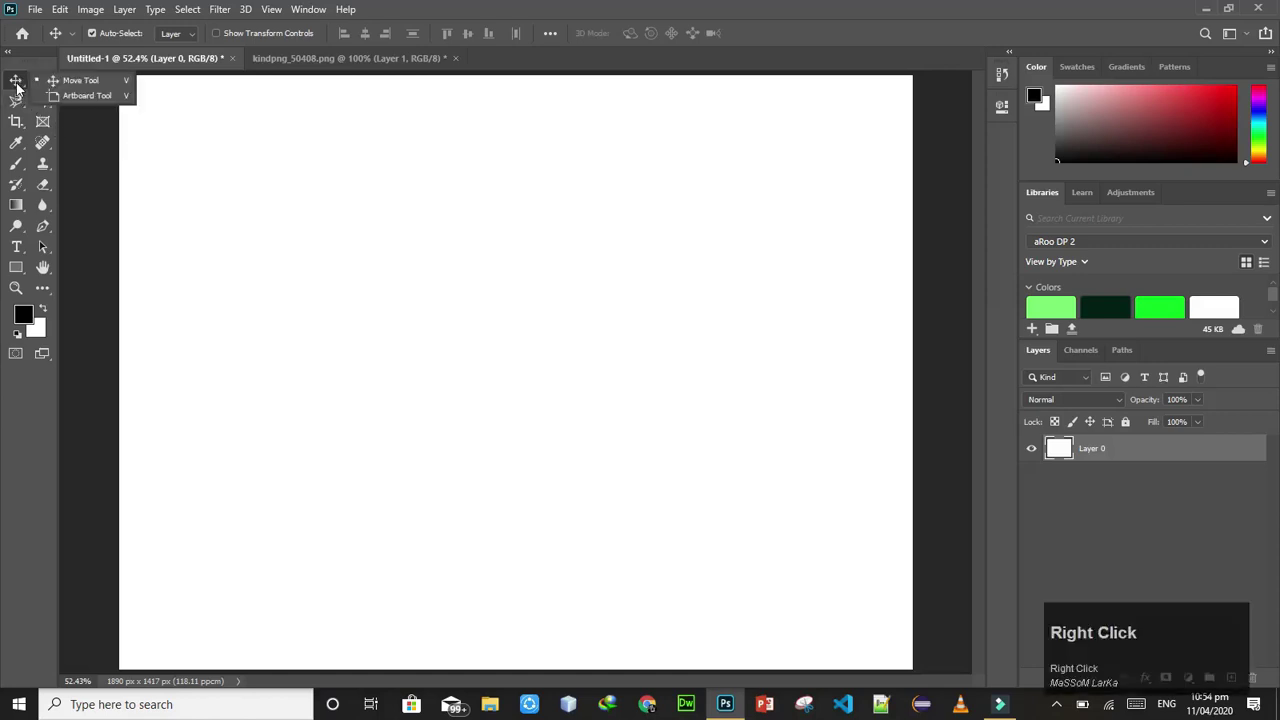
click(103, 97)
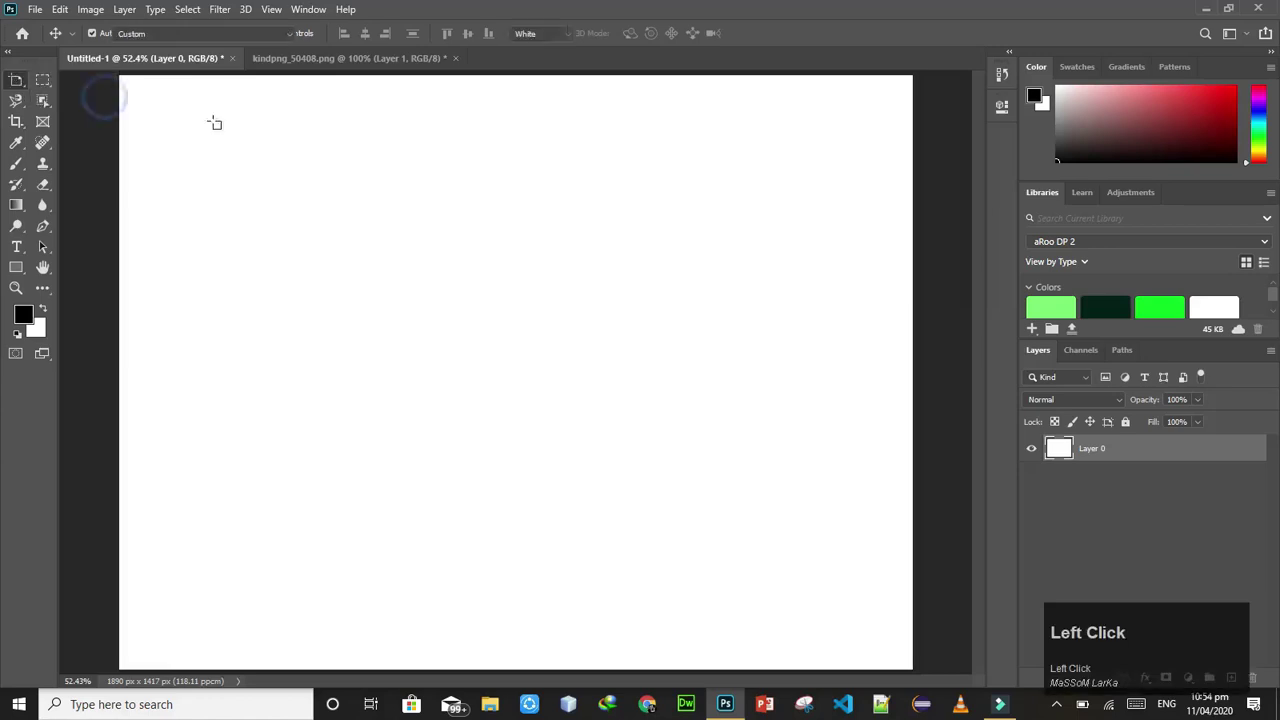
key(ctrl+minus)
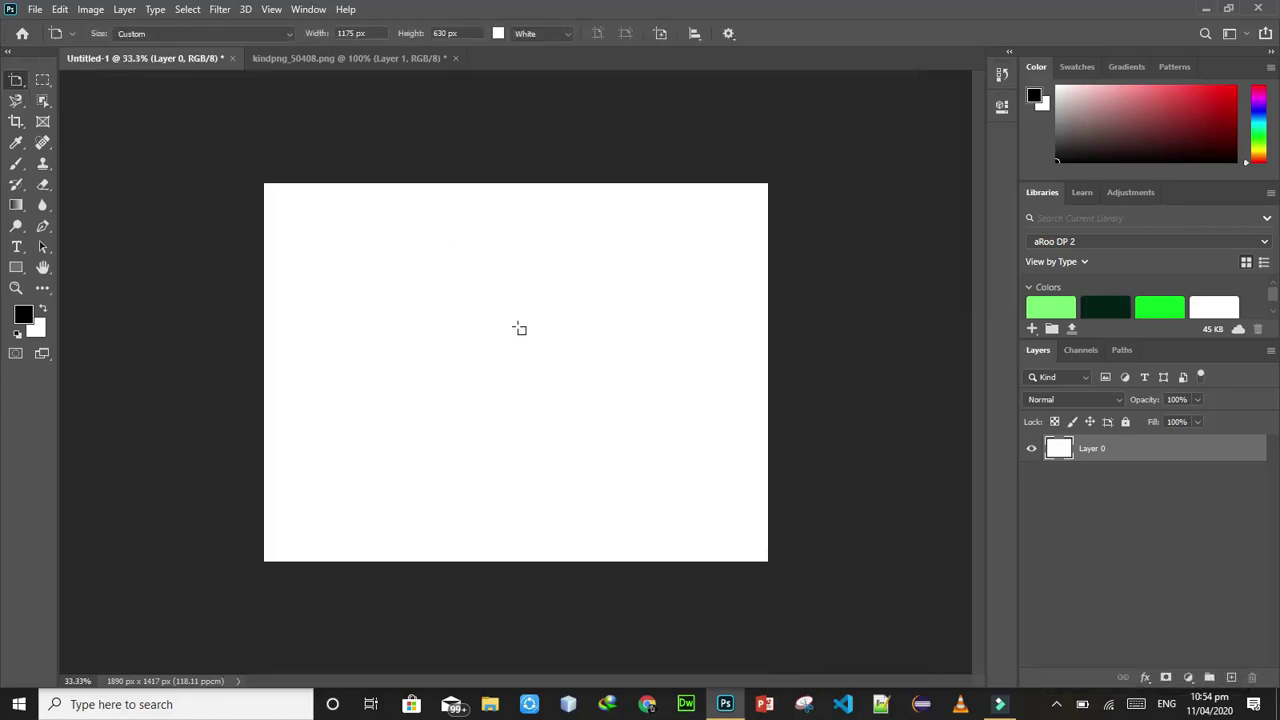
drag(308, 241, 710, 348)
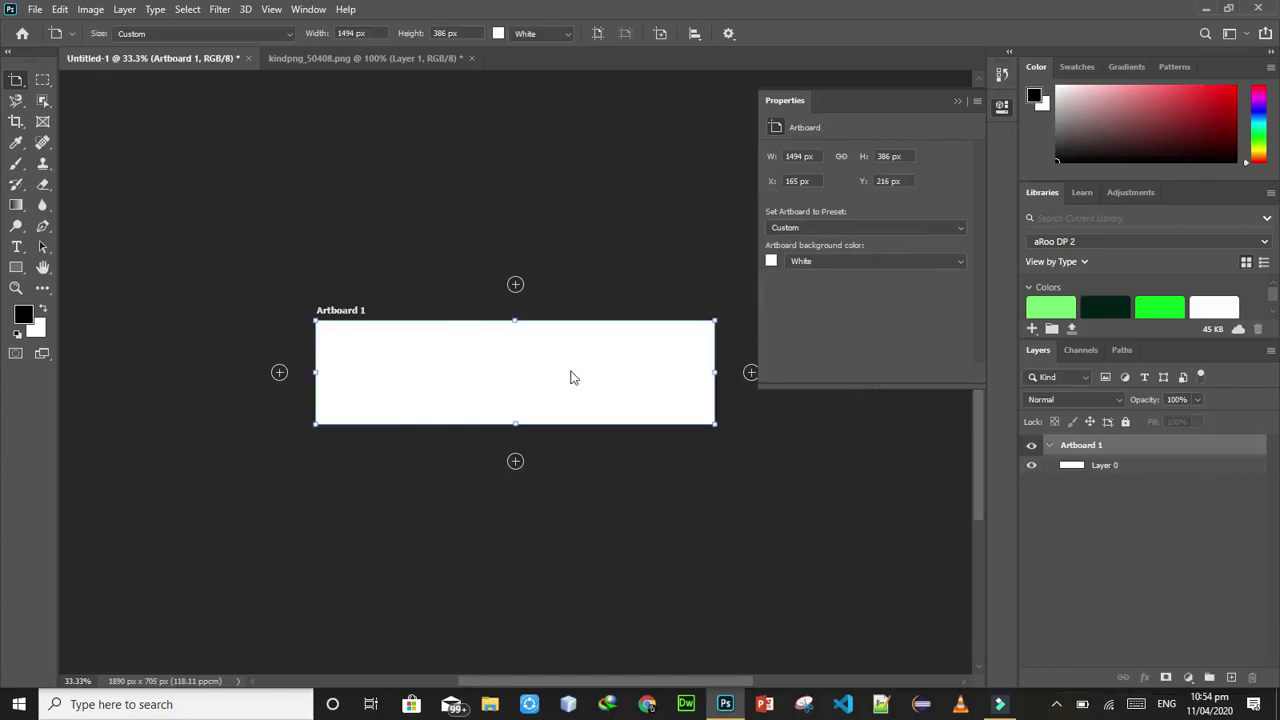
key(ctrl+0)
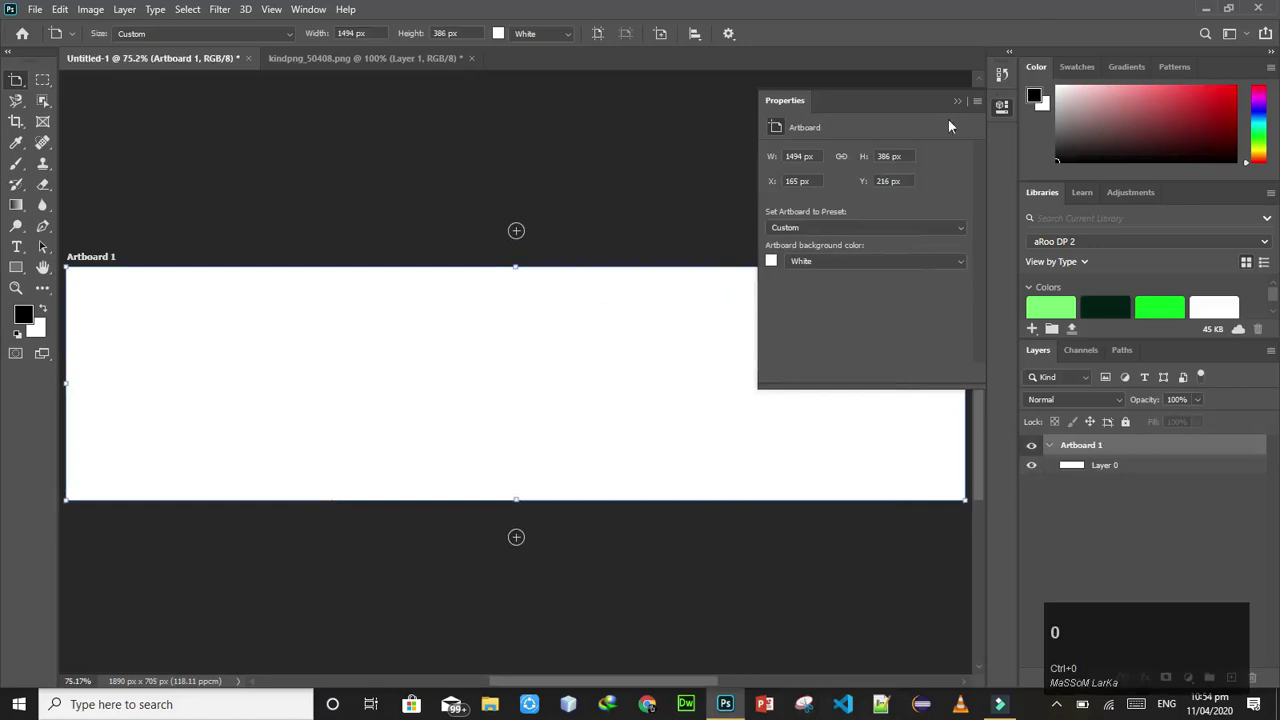
click(955, 101)
key(ctrl+minus)
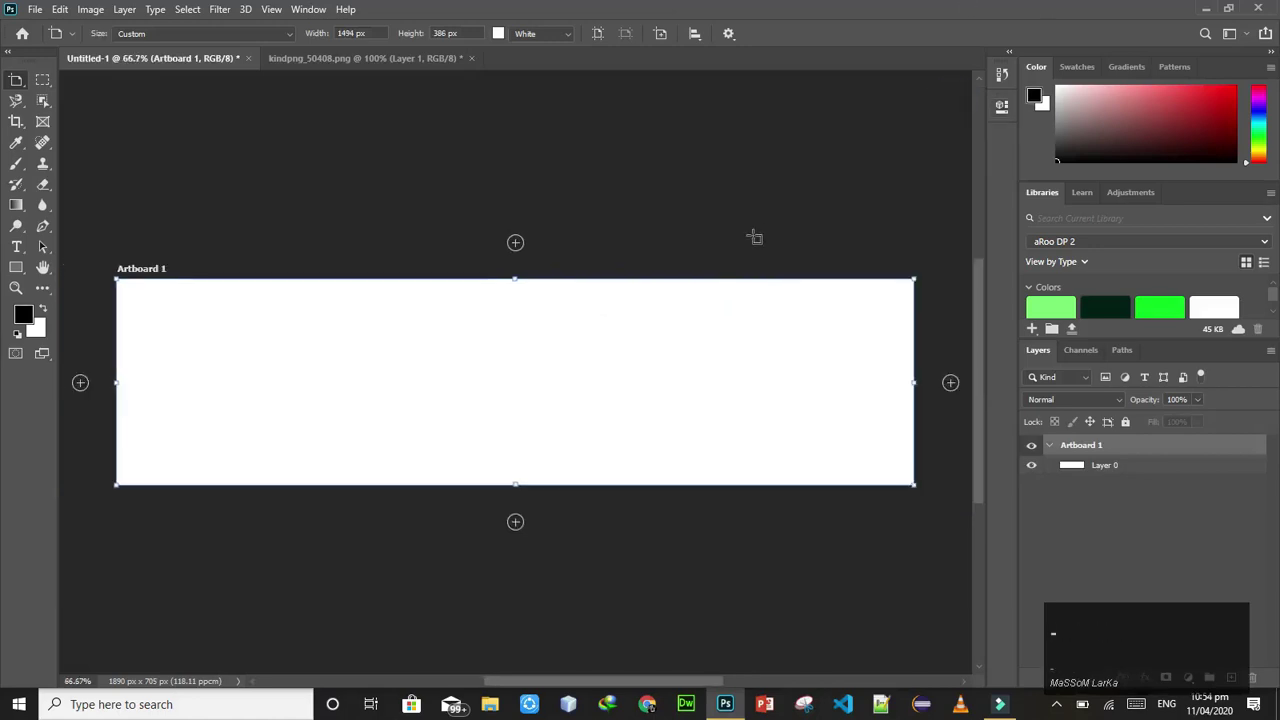
key(ctrl+minus)
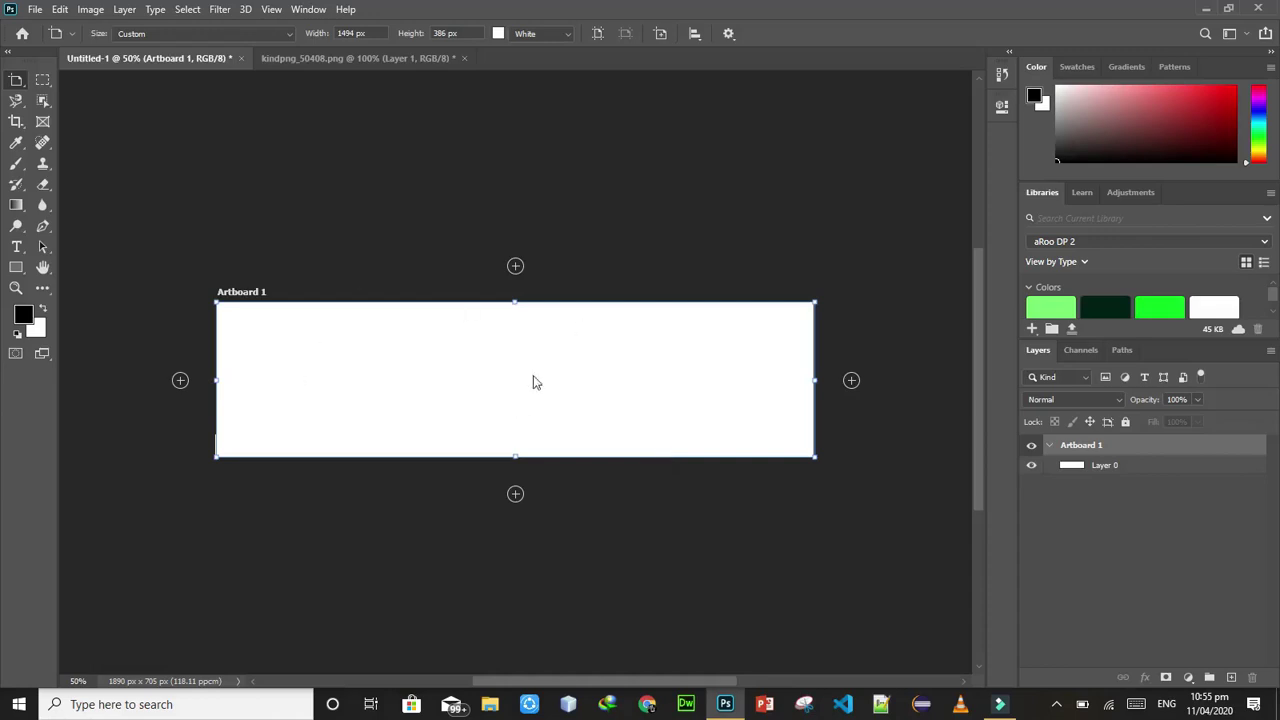
Draw three artboards side by side below the first: one about 336 × 686 px, a wider middle one, and one about 350 × 671 px
mouse_move(217, 478)
mouse_down()
mouse_move(331, 571)
mouse_move(362, 672)
mouse_move(344, 578)
mouse_move(347, 660)
mouse_move(353, 641)
mouse_up()
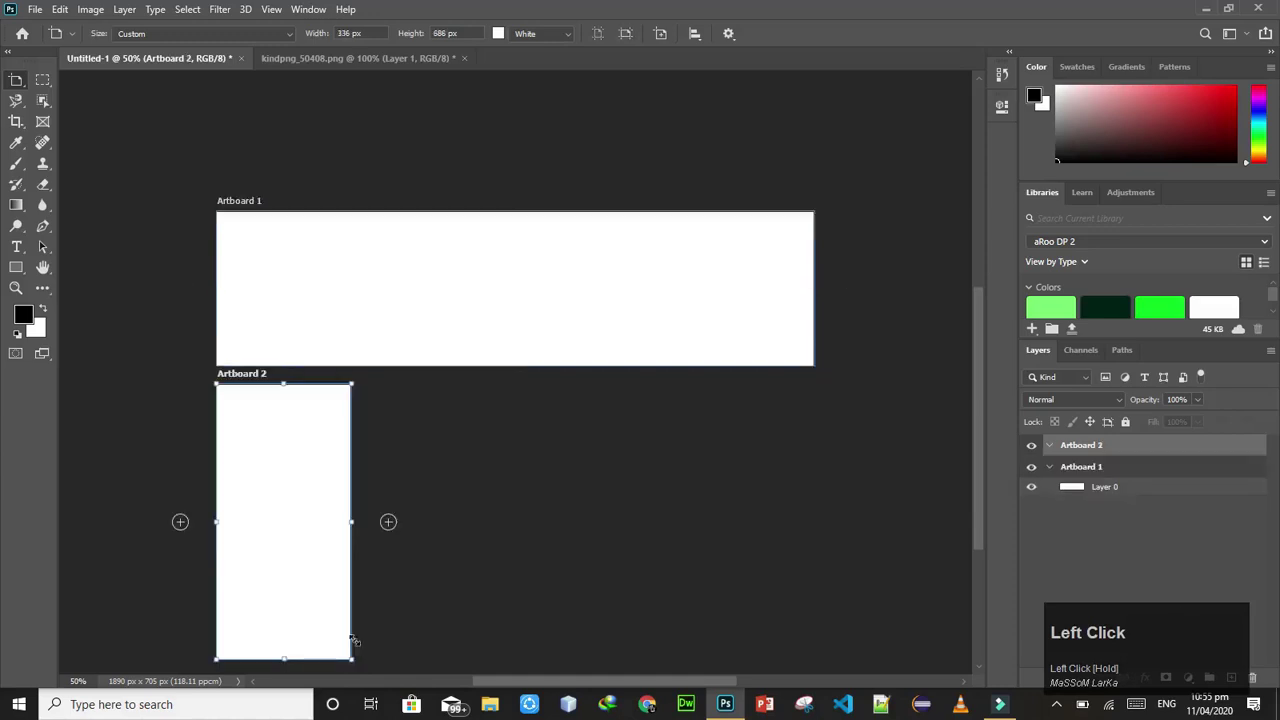
drag(360, 392, 676, 659)
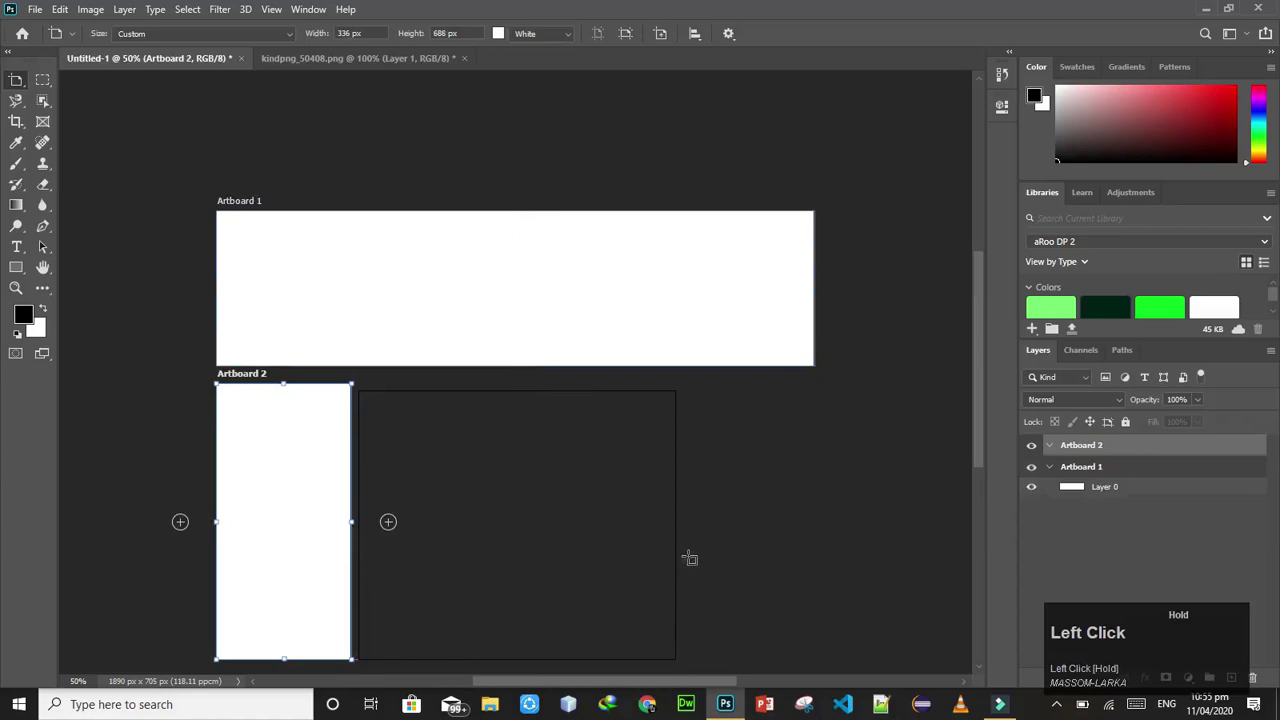
click(683, 392)
drag(757, 533, 826, 662)
Draw a full-width artboard about 1520 × 163 px beneath the row of three artboards
scroll(709, 420, down, 1)
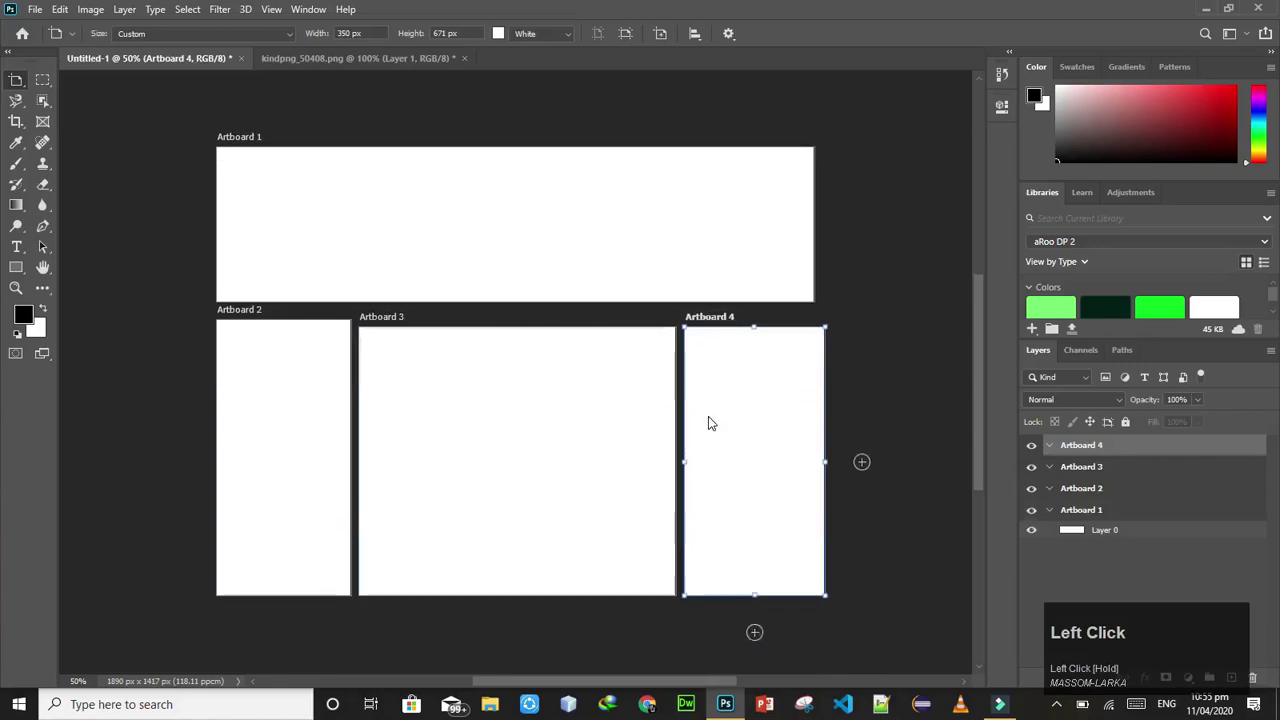
scroll(708, 423, down, 2)
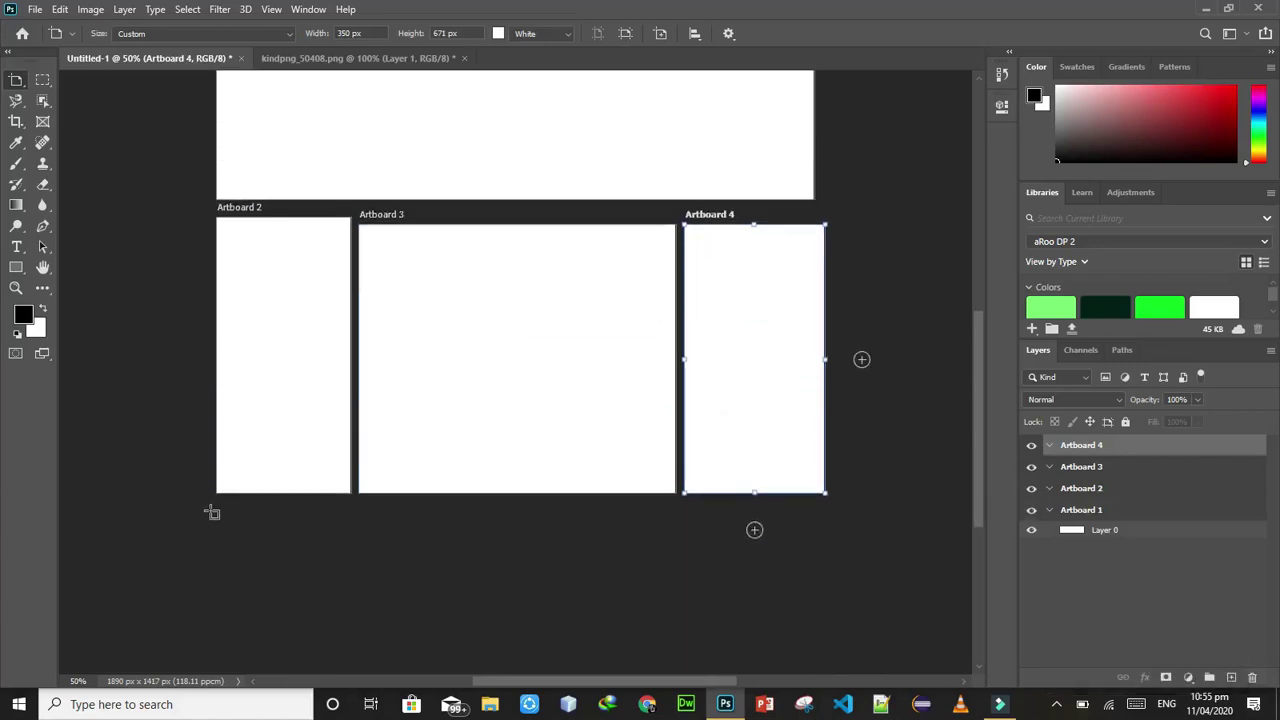
drag(214, 510, 831, 575)
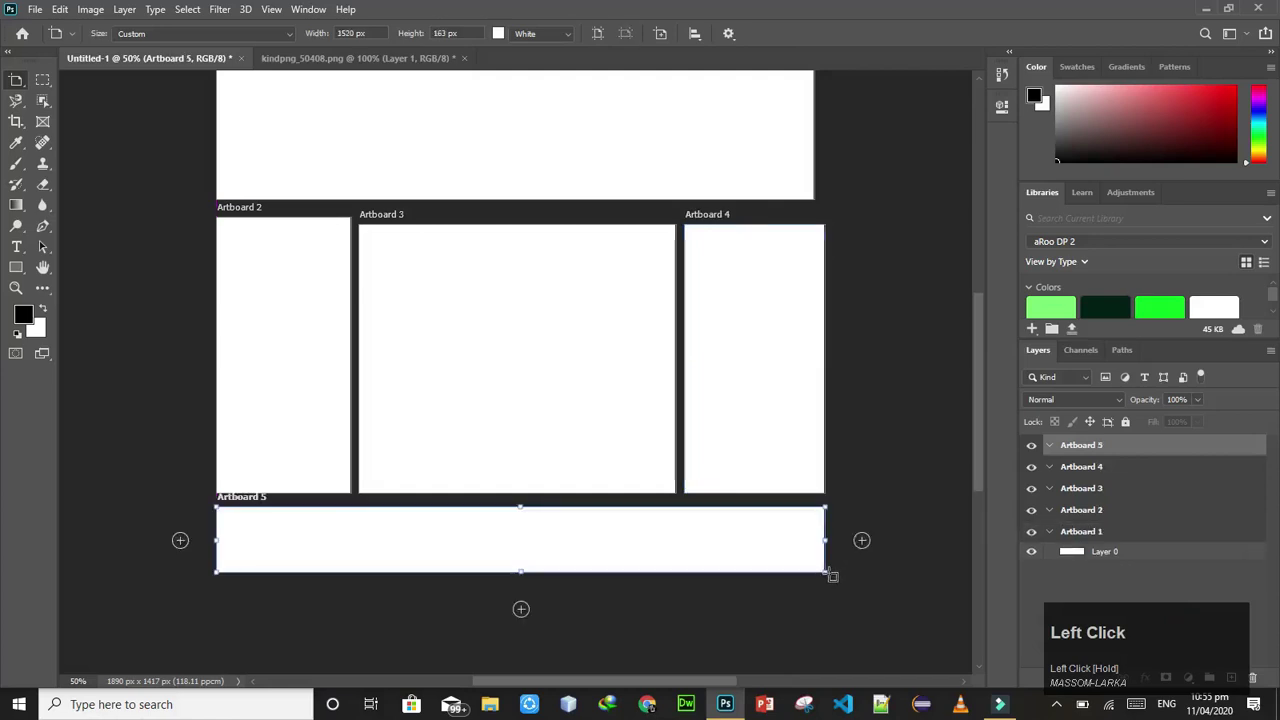
key(ctrl+0)
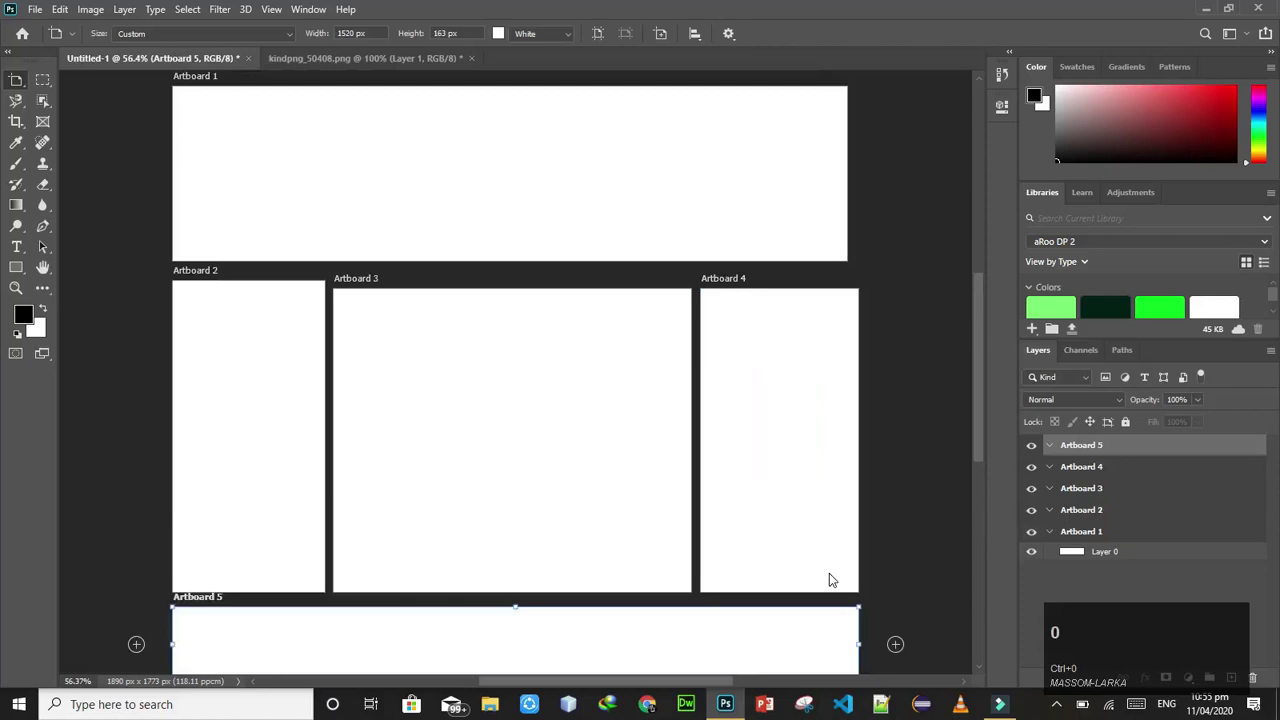
Select the artboards individually with the Move tool, finishing with Artboard 4 selected
drag(531, 182, 517, 186)
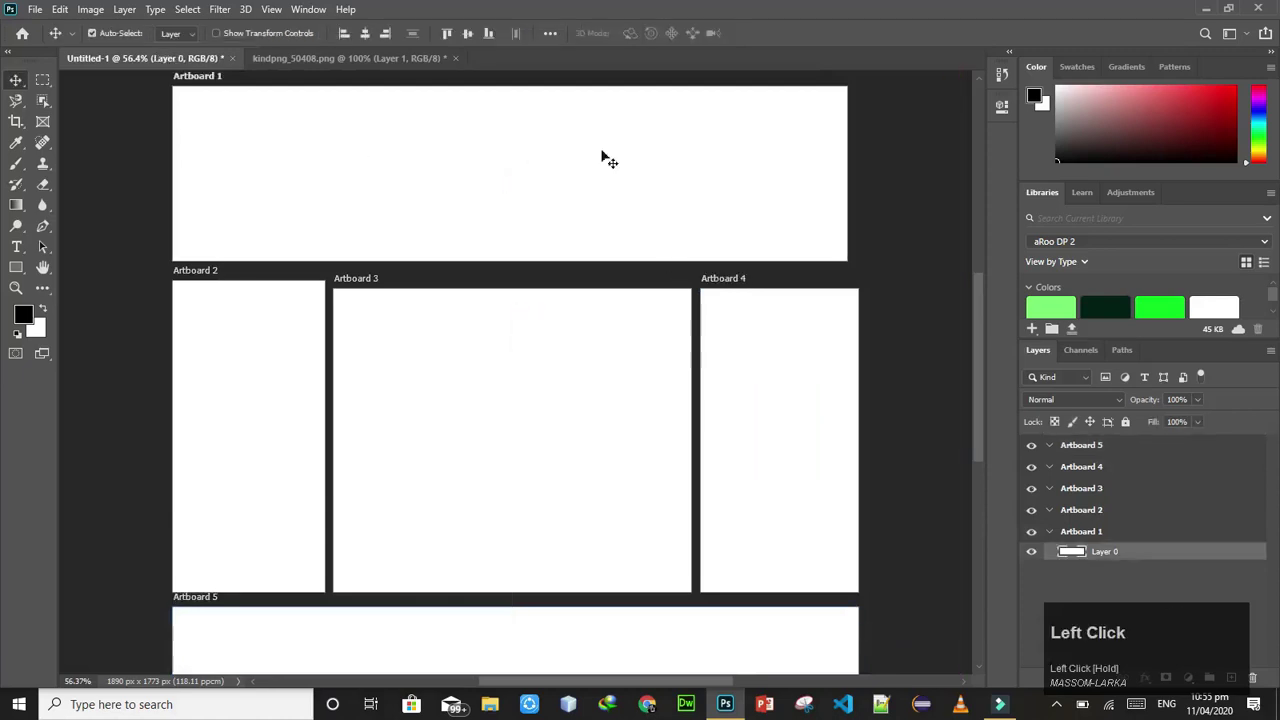
click(280, 413)
click(826, 375)
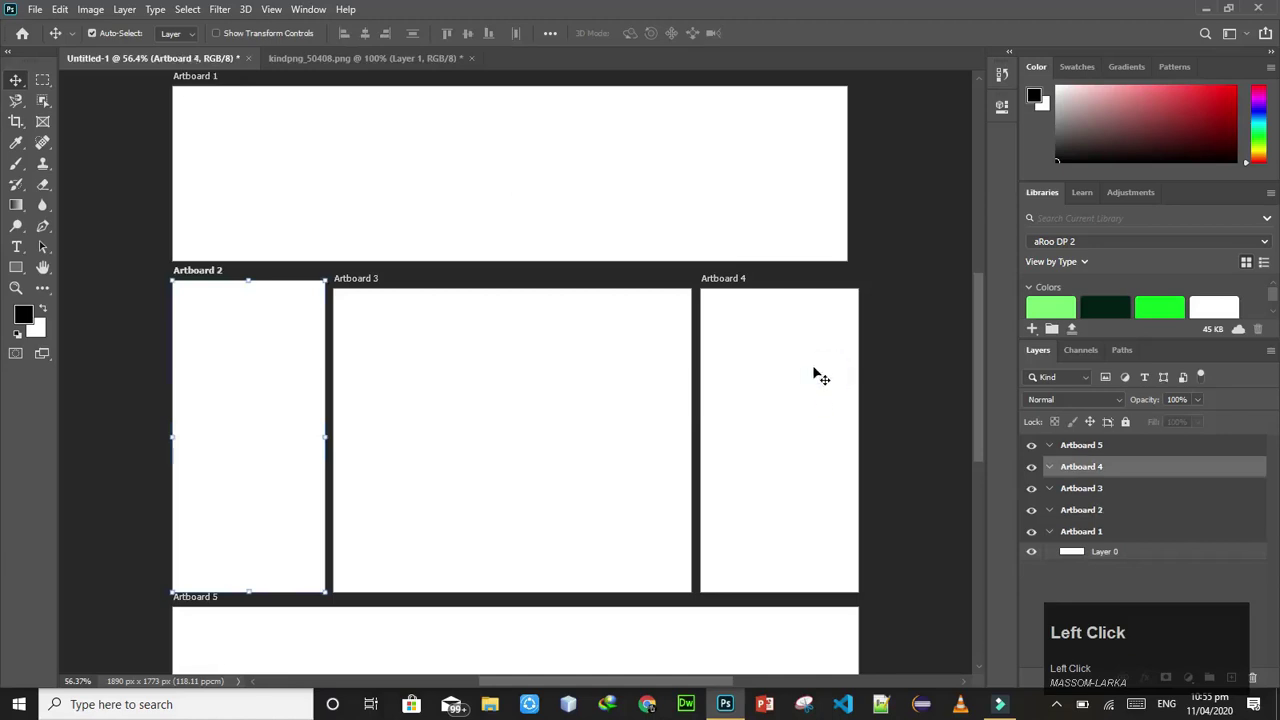
drag(584, 411, 516, 393)
drag(409, 646, 700, 640)
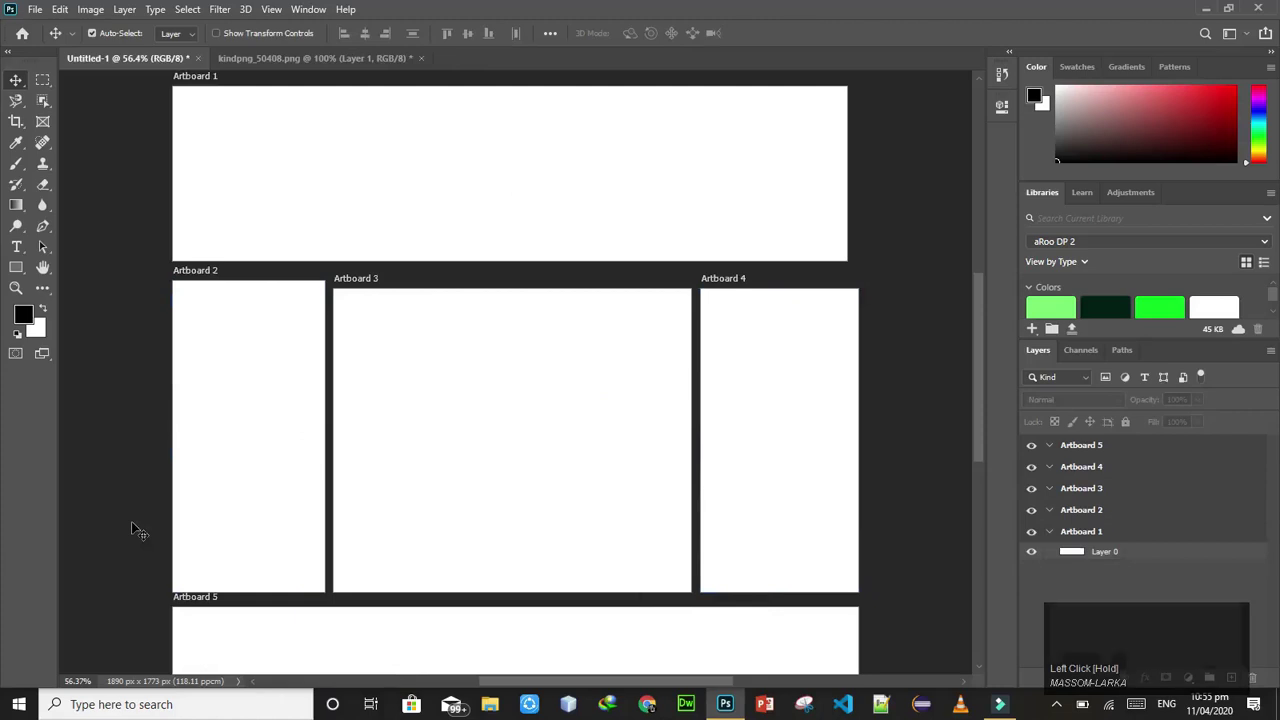
click(736, 398)
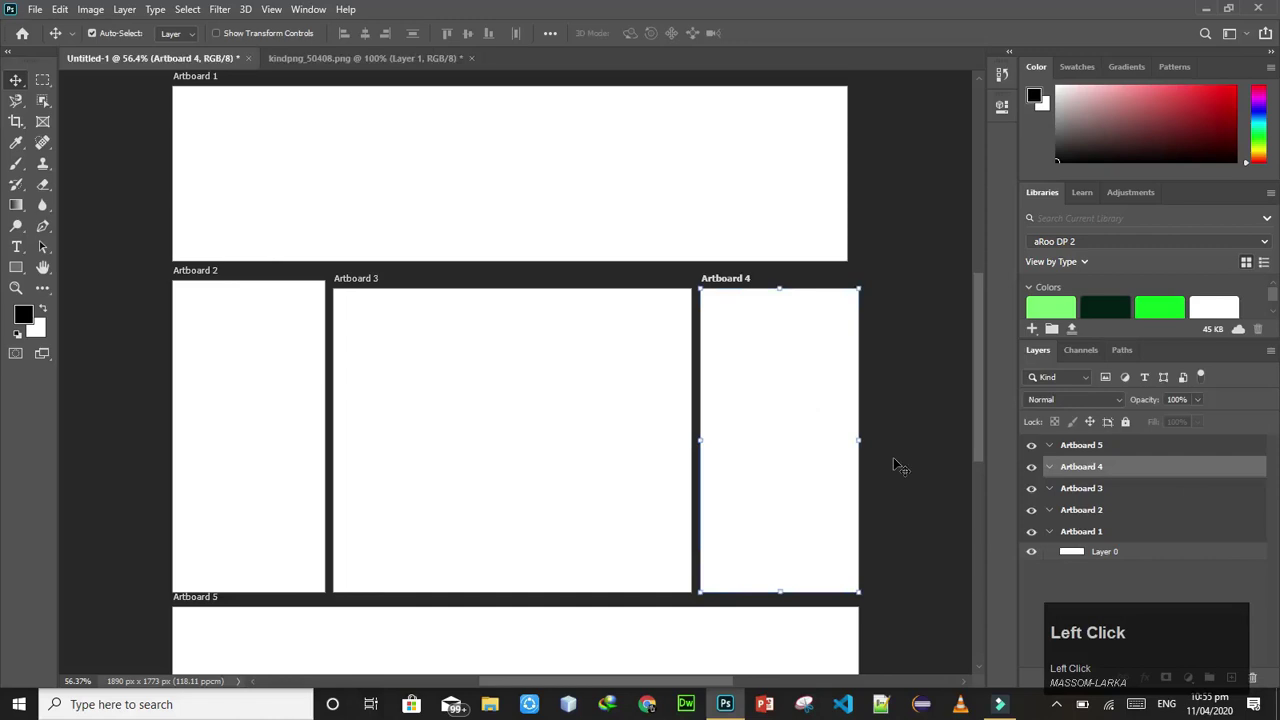
Try to select Artboard 1 with the Artboard tool, comparing it with the Move tool's selection of Layer 0
key(ctrl+minus)
key(ctrl+minus)
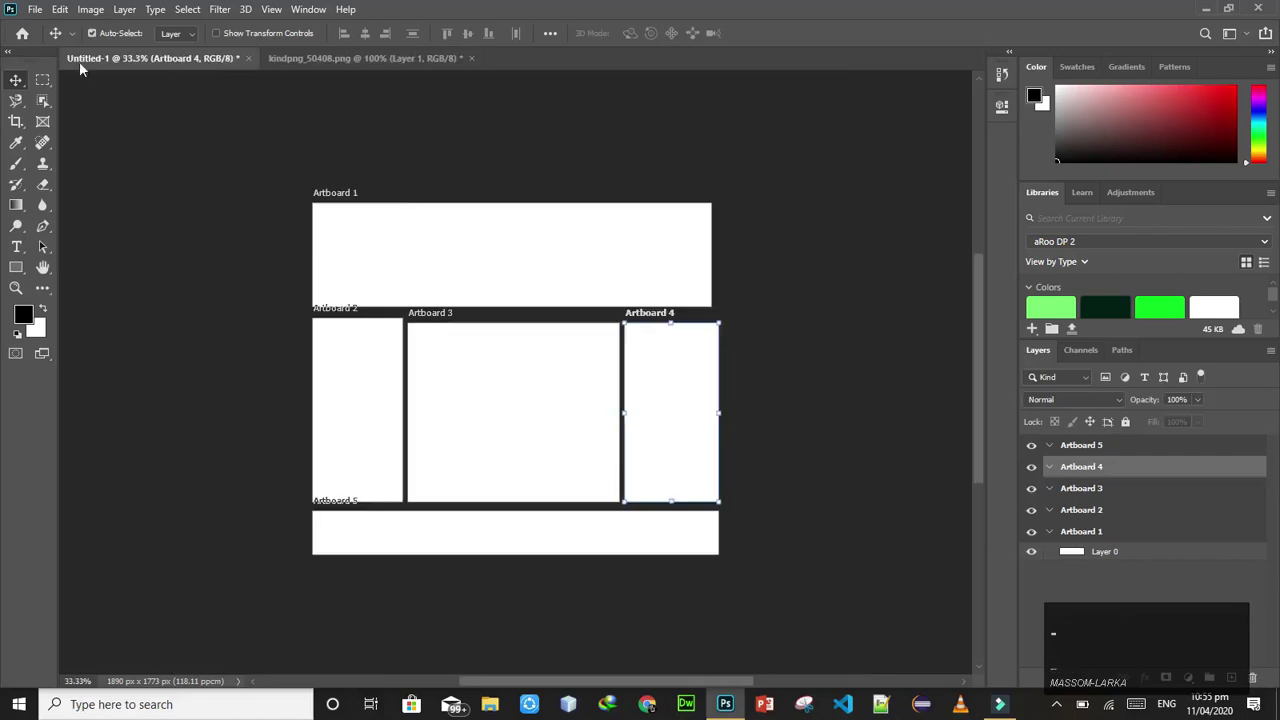
right_click(20, 78)
click(75, 96)
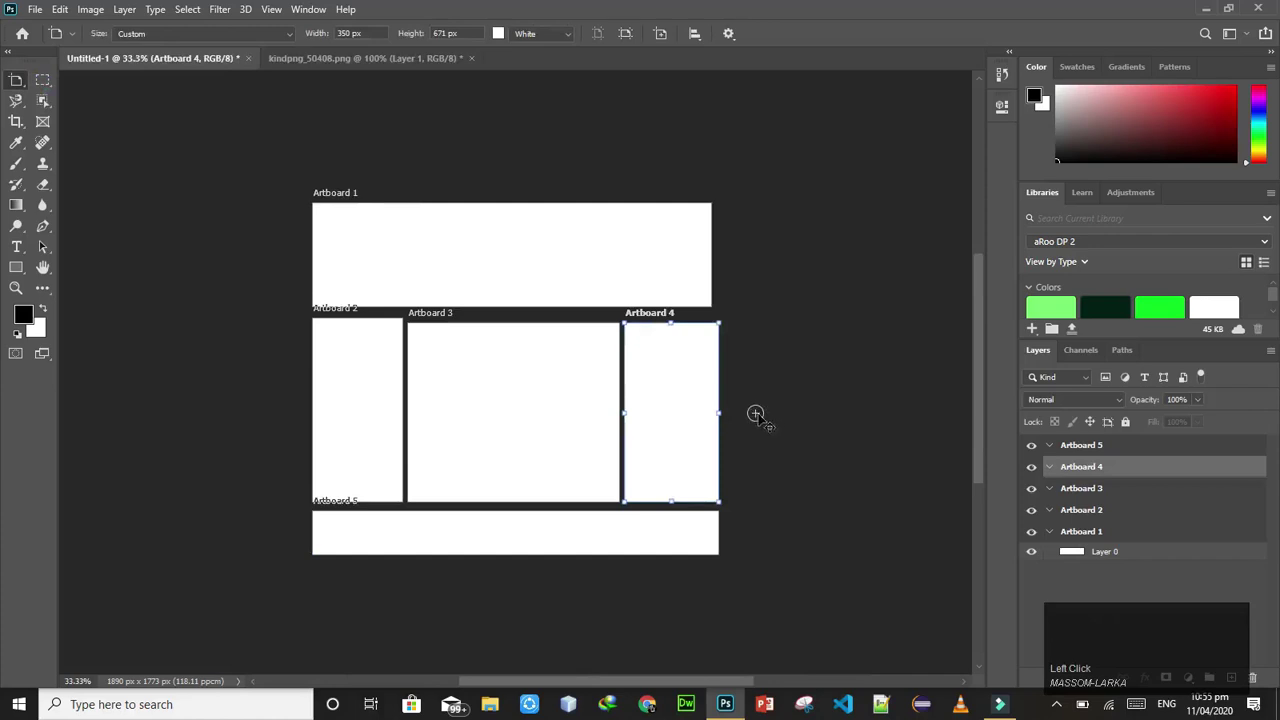
click(585, 210)
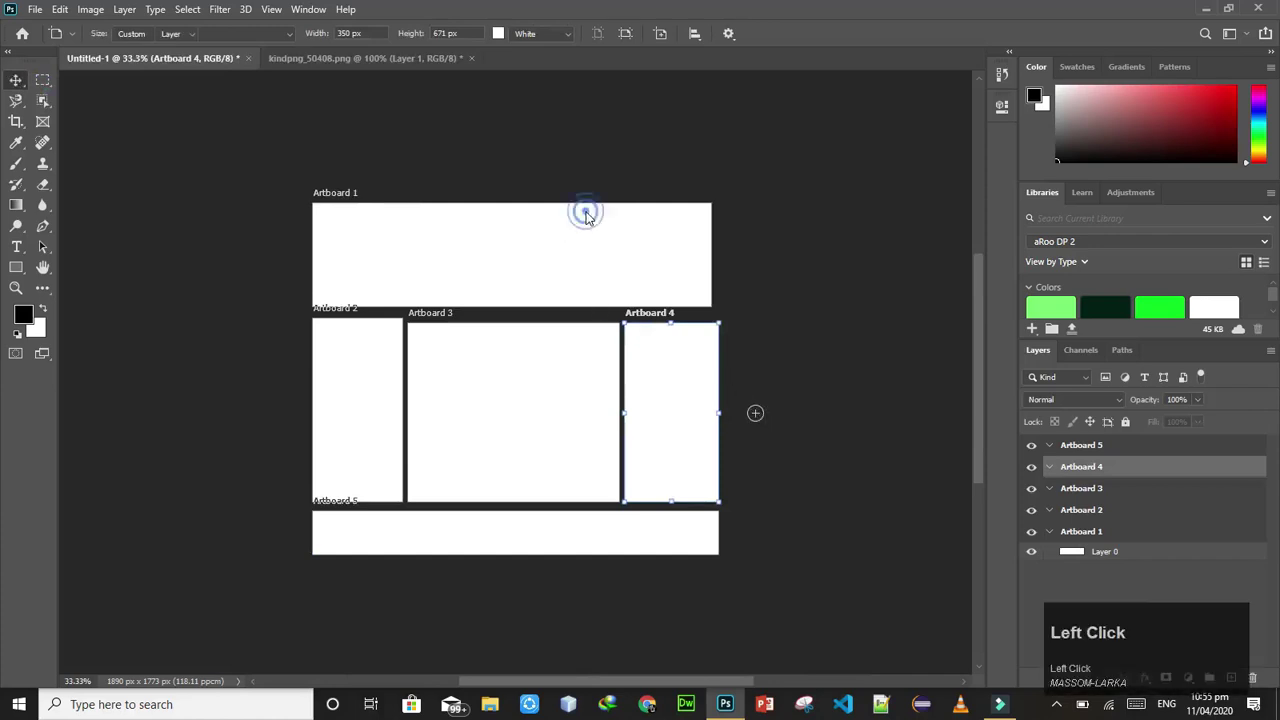
click(490, 228)
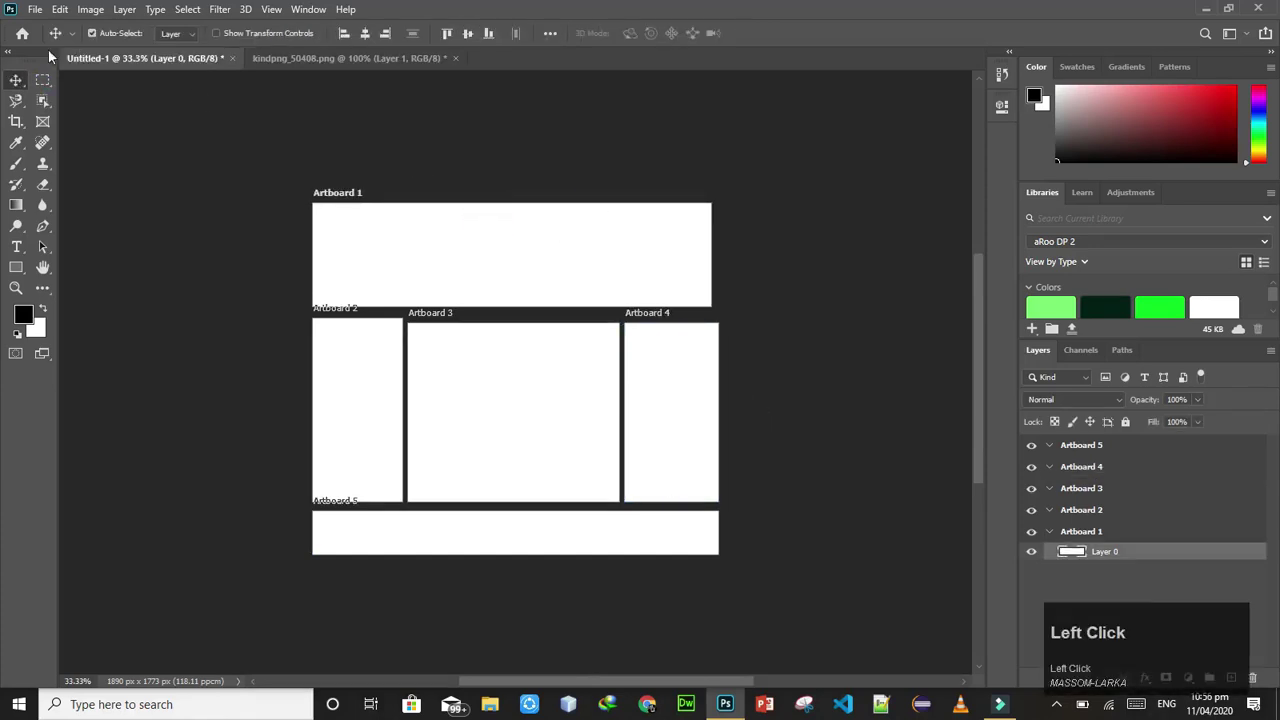
right_click(20, 78)
click(50, 96)
click(518, 242)
Draw another artboard about 381 × 627 px beside Artboard 4 with the Artboard tool
right_click(18, 82)
click(54, 97)
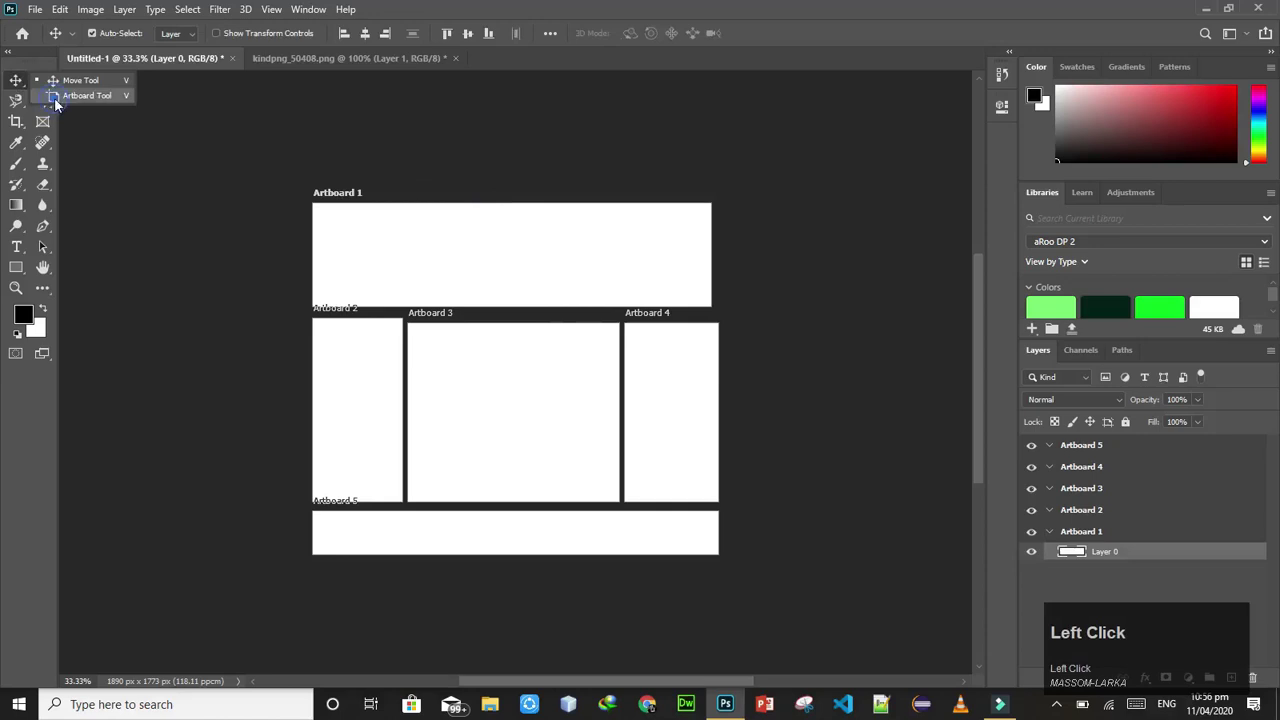
drag(739, 335, 843, 509)
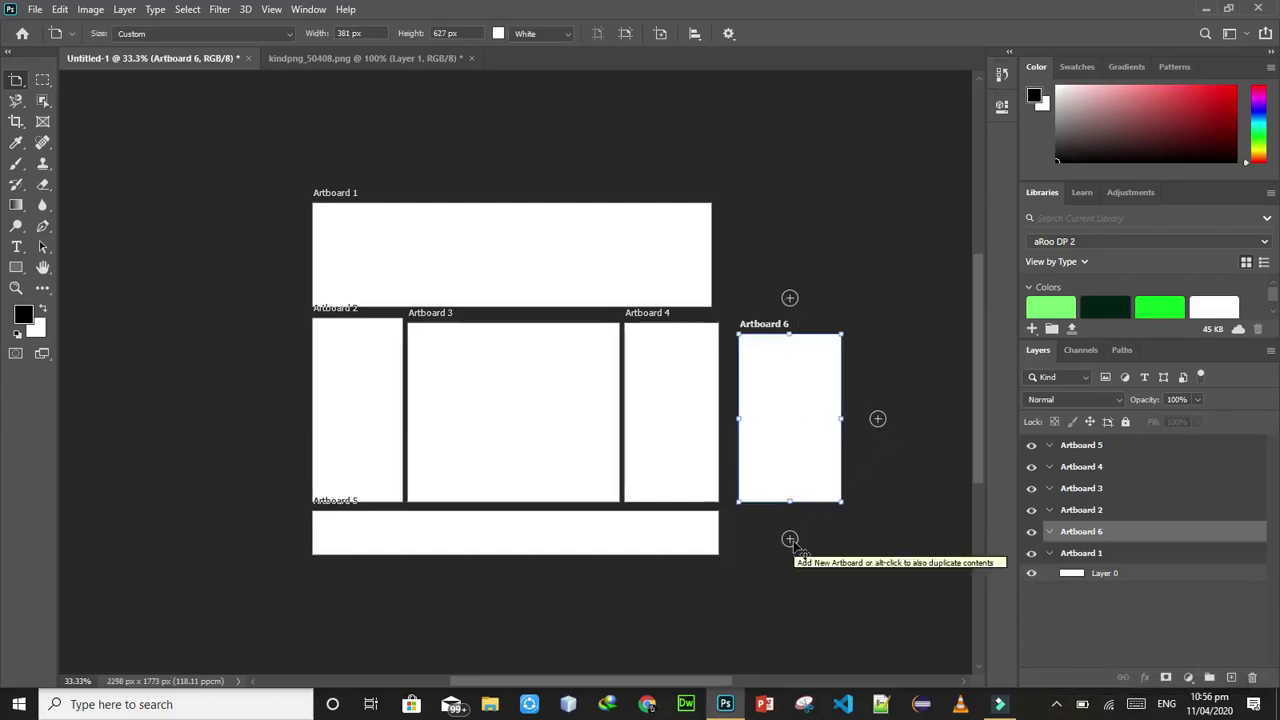
Add three matching artboards to the right of Artboard 6, above that one and to its left, widening the last to about 459 px
click(878, 419)
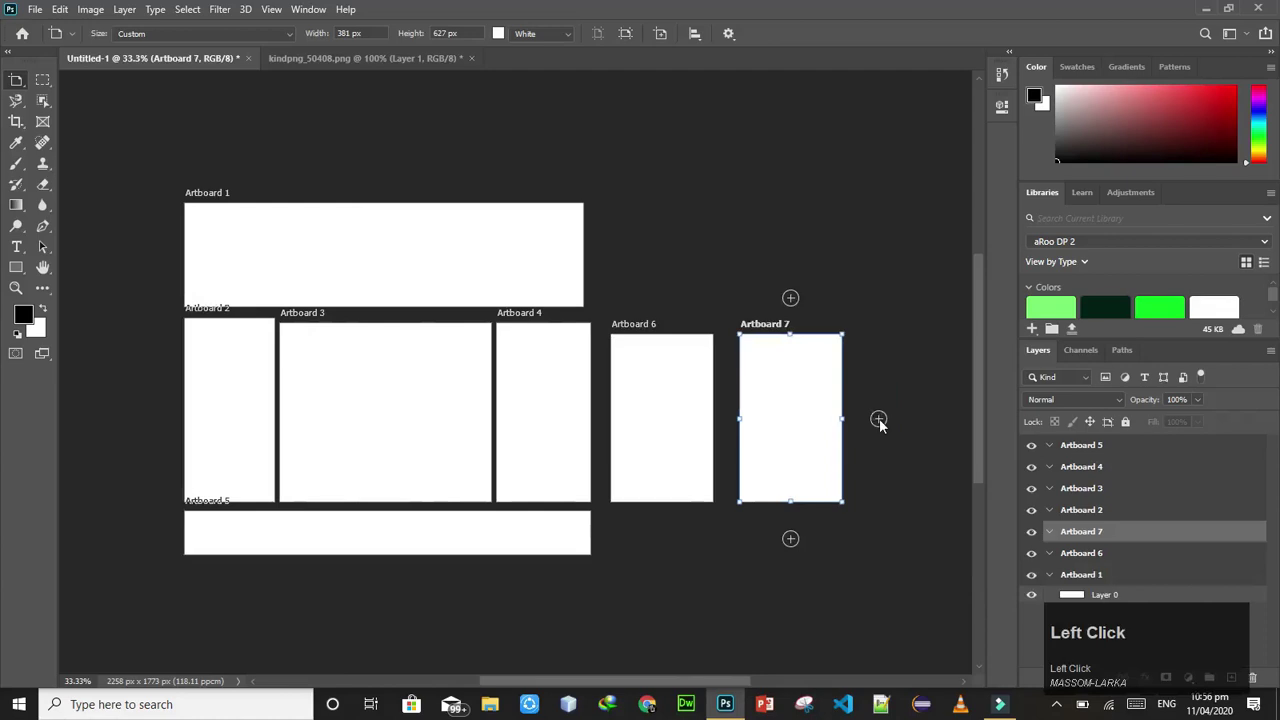
click(790, 299)
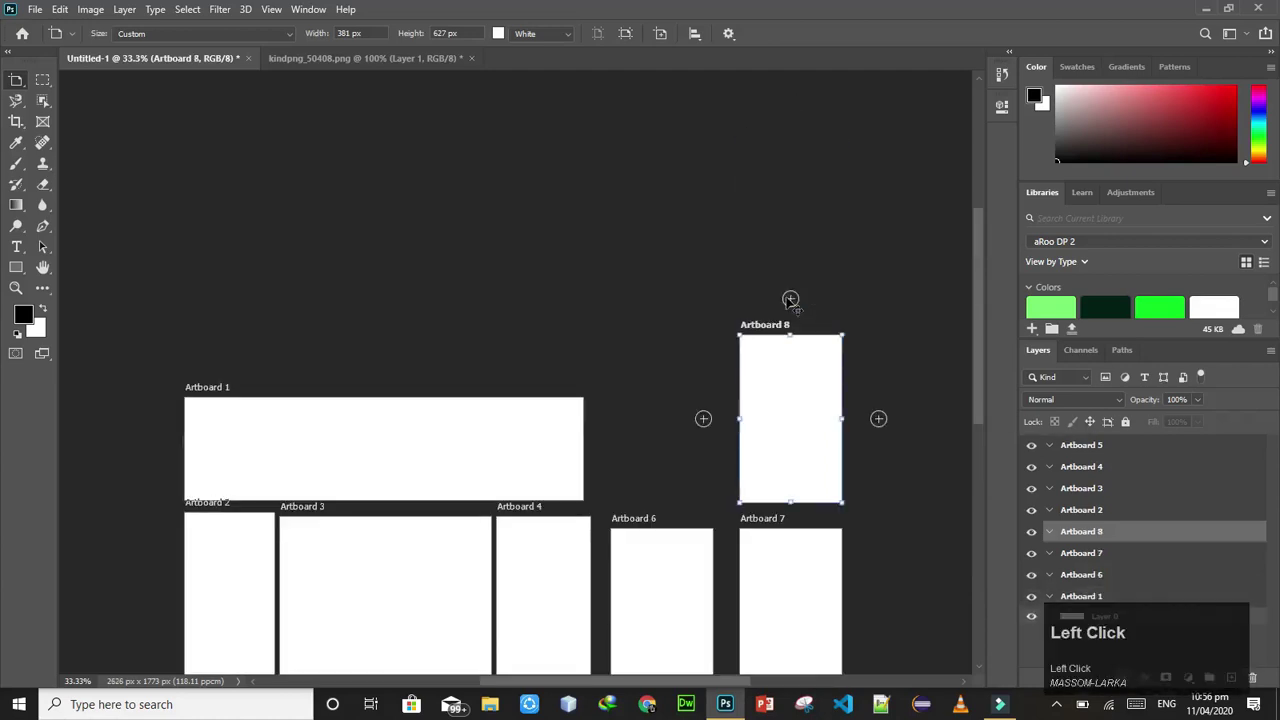
click(703, 419)
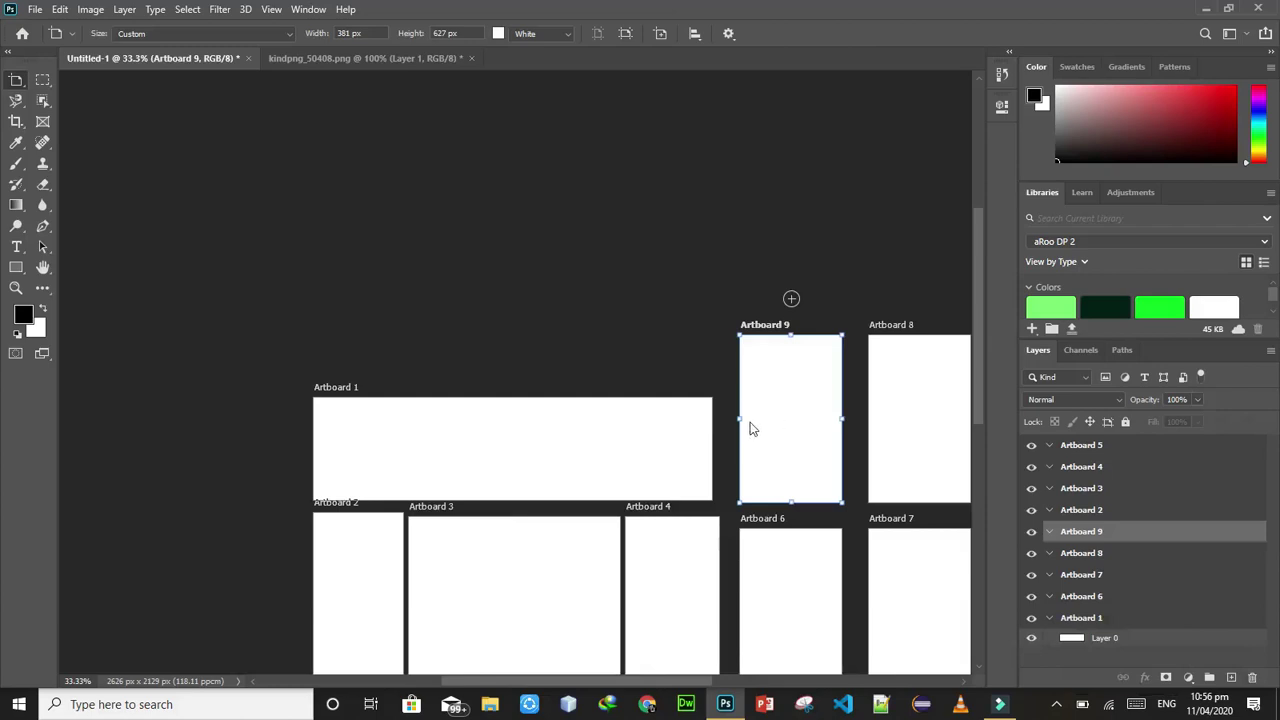
drag(741, 419, 723, 398)
click(748, 400)
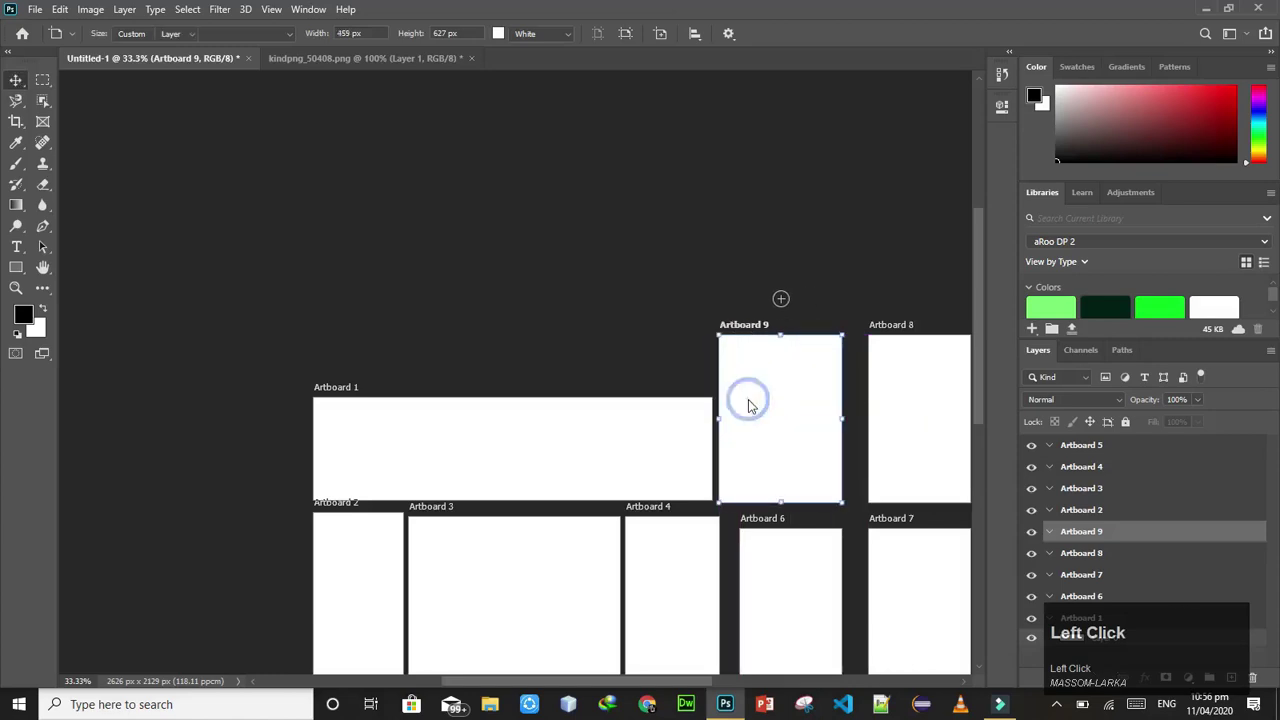
Delete the four extra artboards 6 to 9 and fit the remaining five-artboard layout in the view
key(Delete)
key(Delete)
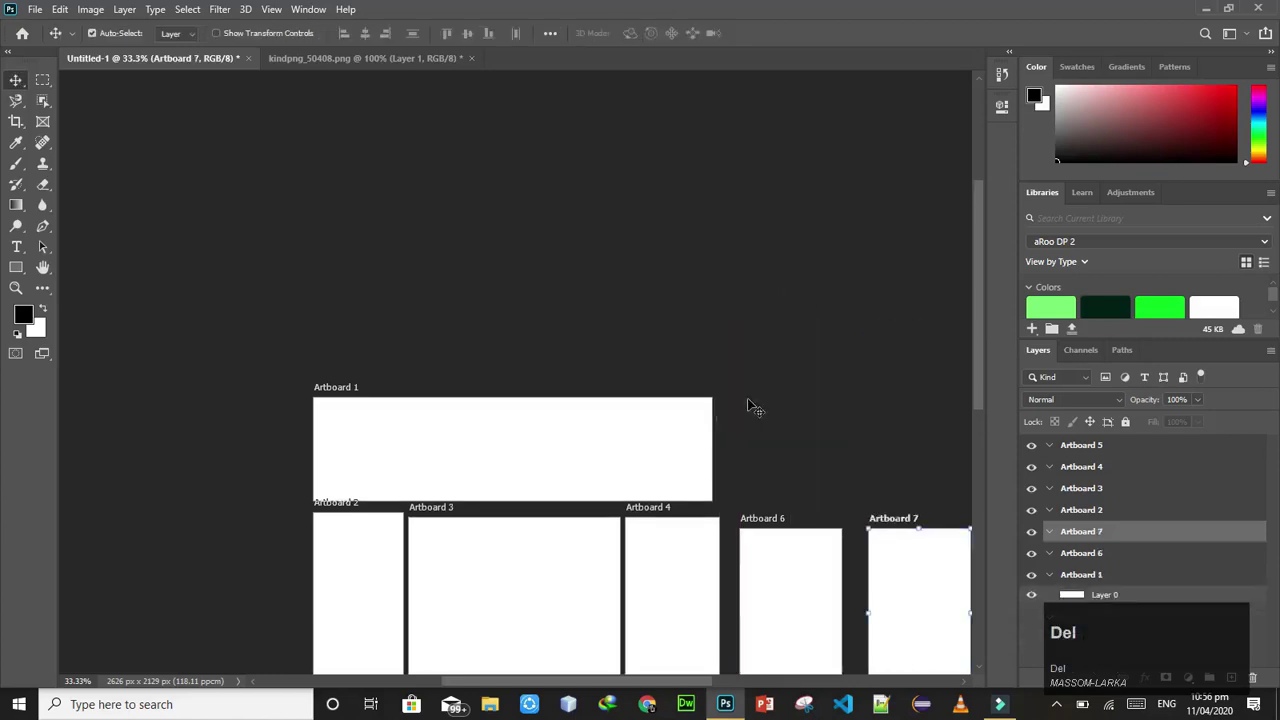
key(Delete)
key(Delete)
key(ctrl+0)
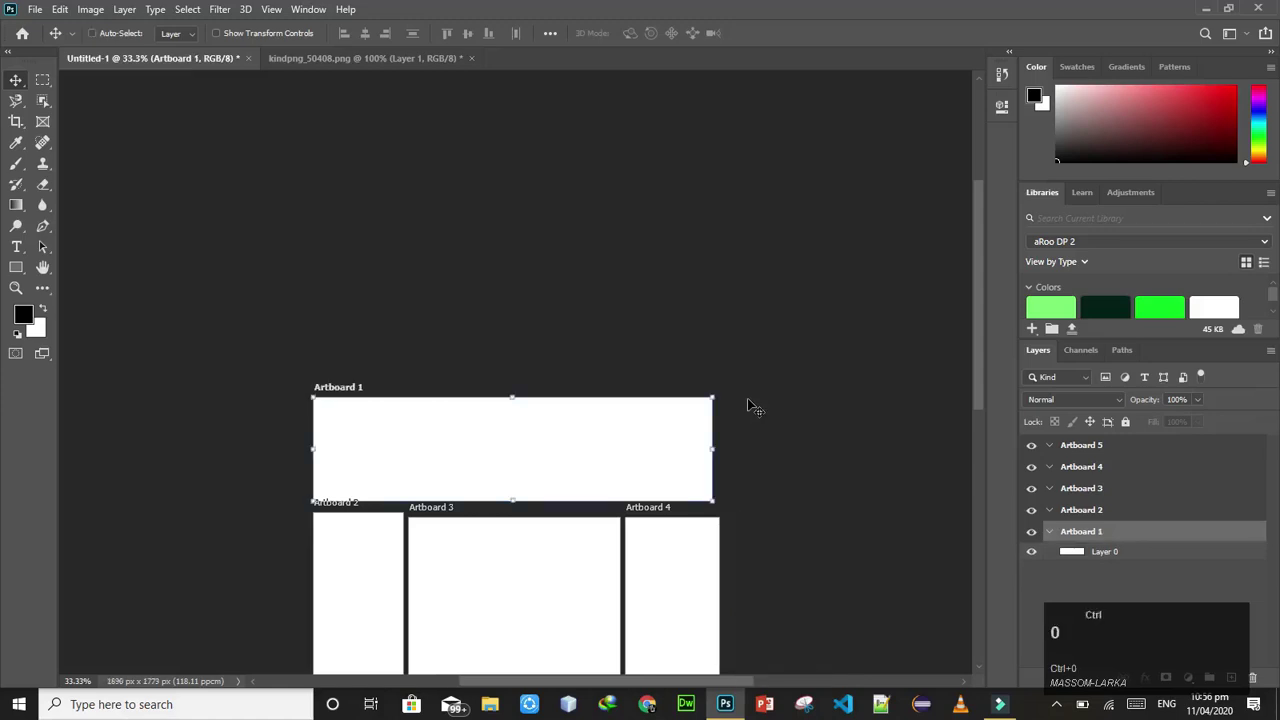
Bring the HELP ME layer from kindpng_50408.png into Artboard 1 and duplicate it into Artboard 3, placing another copy near its lower edge
click(298, 149)
click(363, 61)
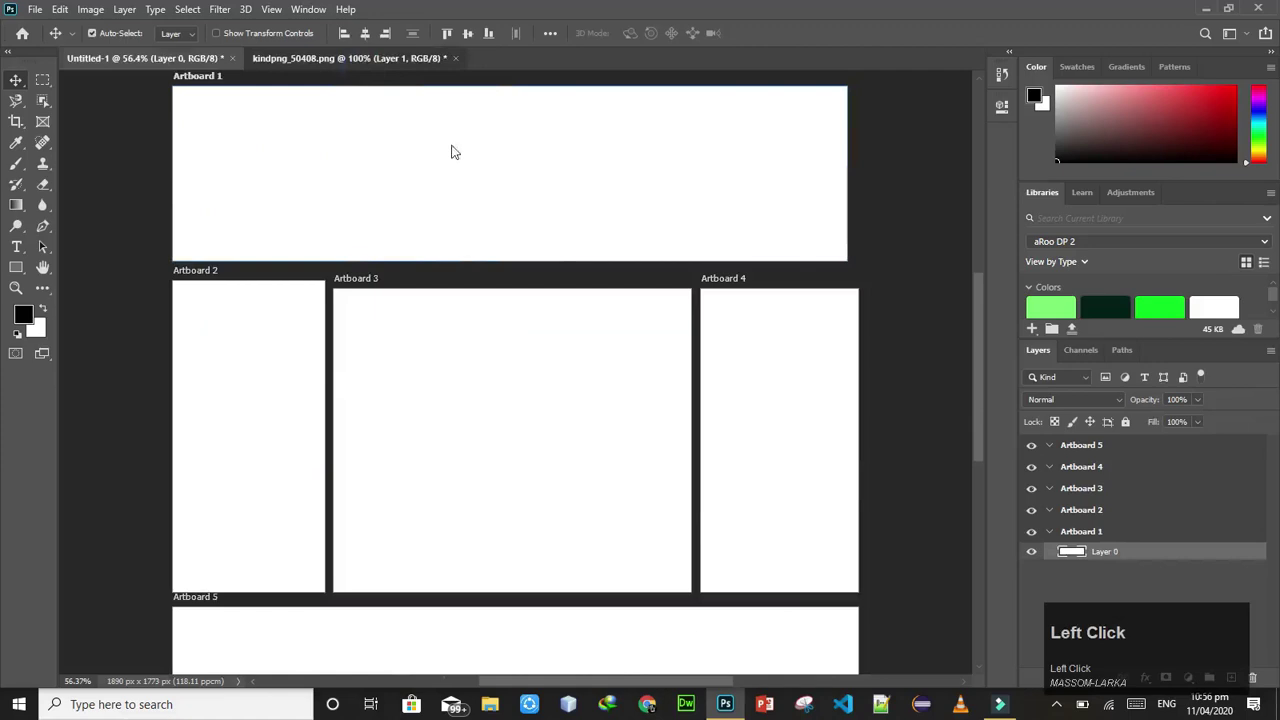
drag(550, 315, 513, 452)
drag(514, 541, 514, 657)
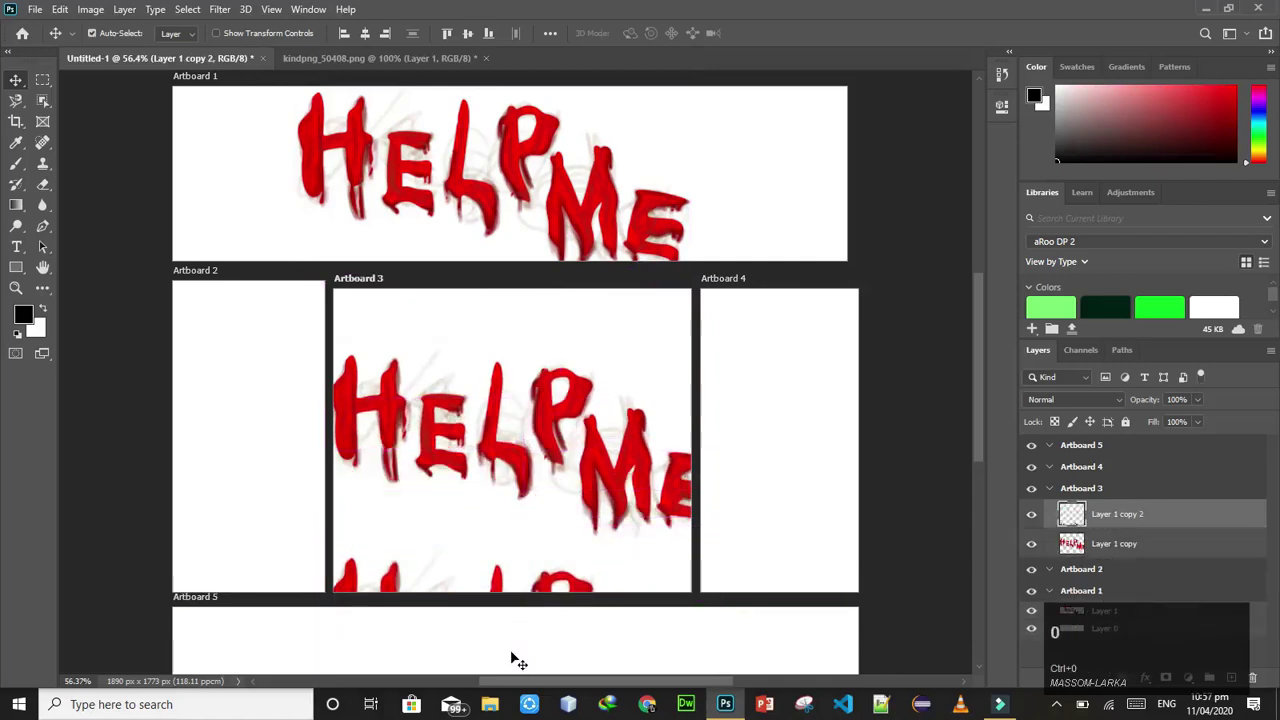
Duplicate the HELP ME lettering once more, move one copy from Artboard 3 into Artboard 5, and shift the main copy slightly down
ctrl+click(503, 452)
drag(503, 452, 530, 650)
click(526, 640)
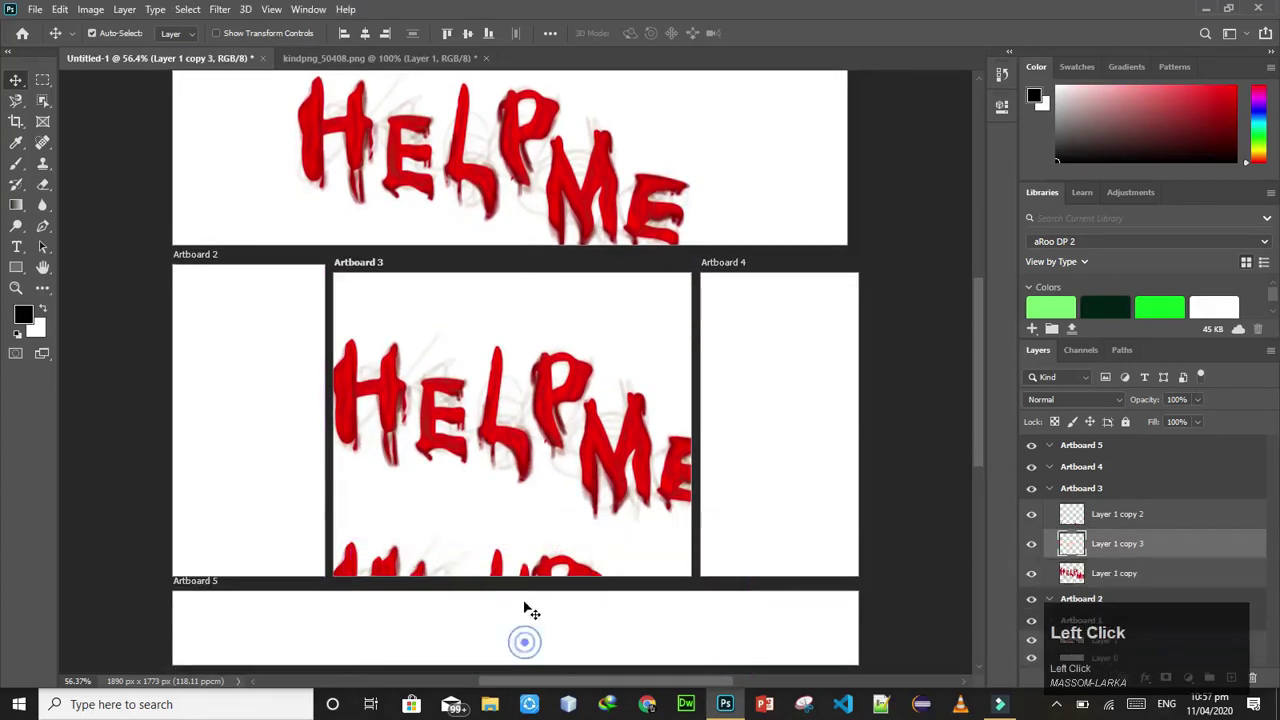
drag(500, 540, 560, 606)
drag(591, 465, 600, 490)
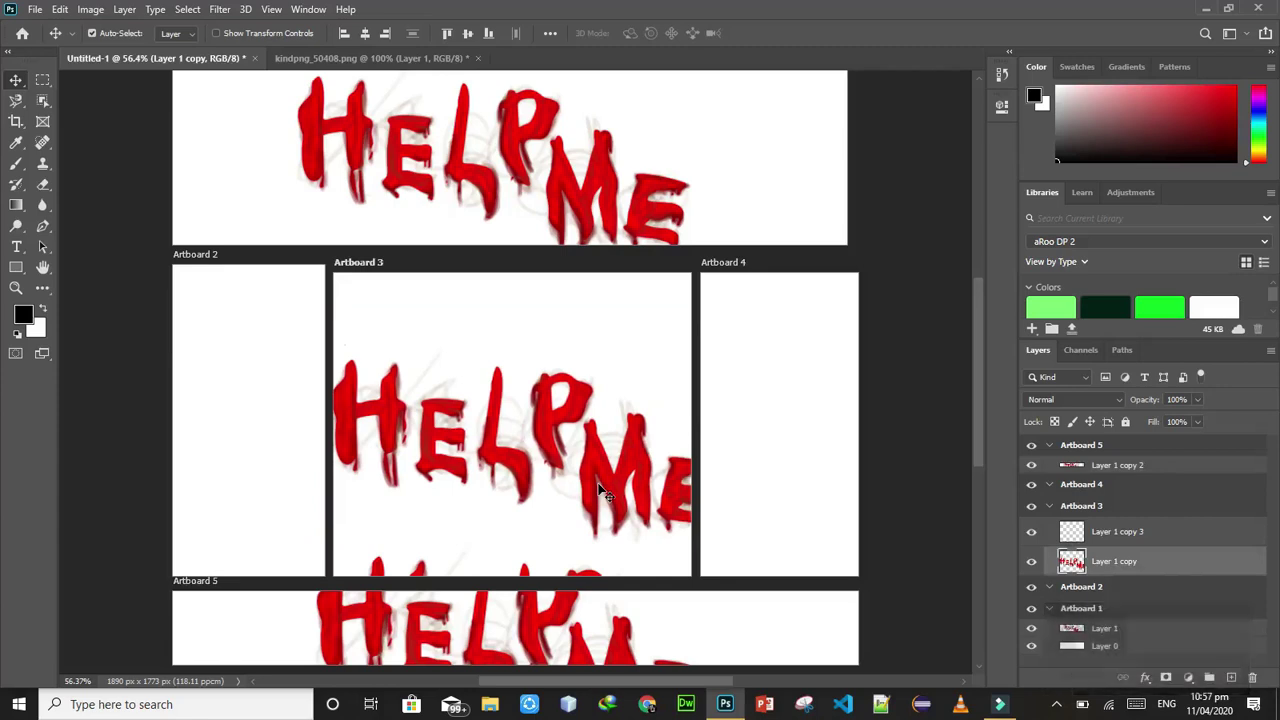
Step through the history to remove the copies and all artboards, restoring the plain document with the HELP ME layer above Layer 0
key(ctrl+z)
key(ctrl+z)
key(ctrl+z)
key(ctrl+z)
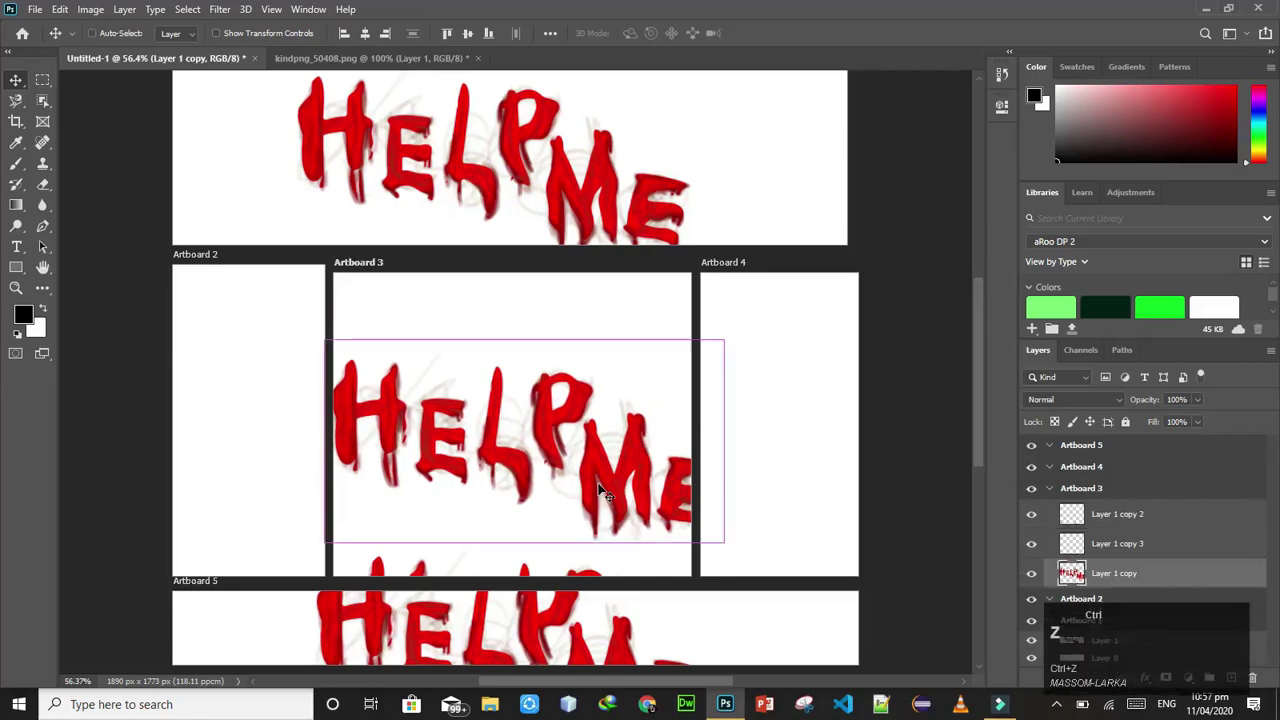
key(ctrl+z)
key(ctrl+z)
key(ctrl+z)
key(ctrl+z)
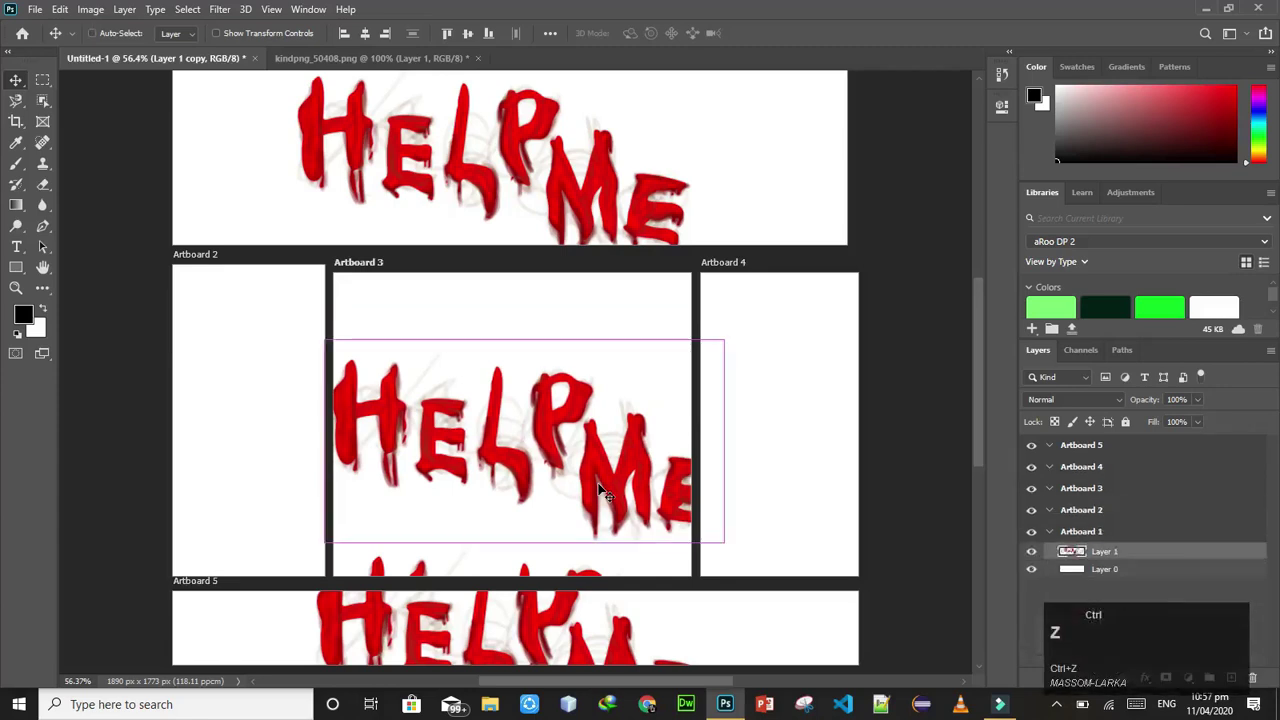
key(ctrl+z)
key(ctrl+z)
key(ctrl+z)
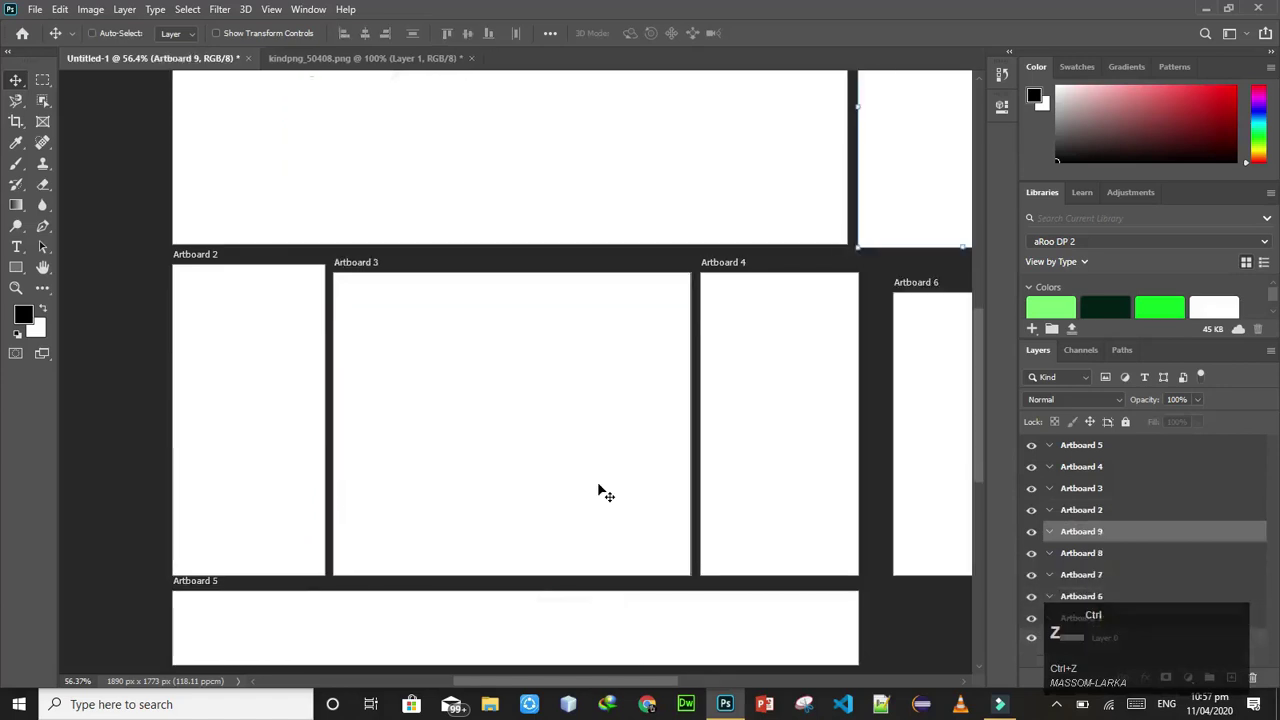
key(ctrl+z)
key(ctrl+z)
key(ctrl+z)
key(ctrl+z)
key(ctrl+z)
key(ctrl+z)
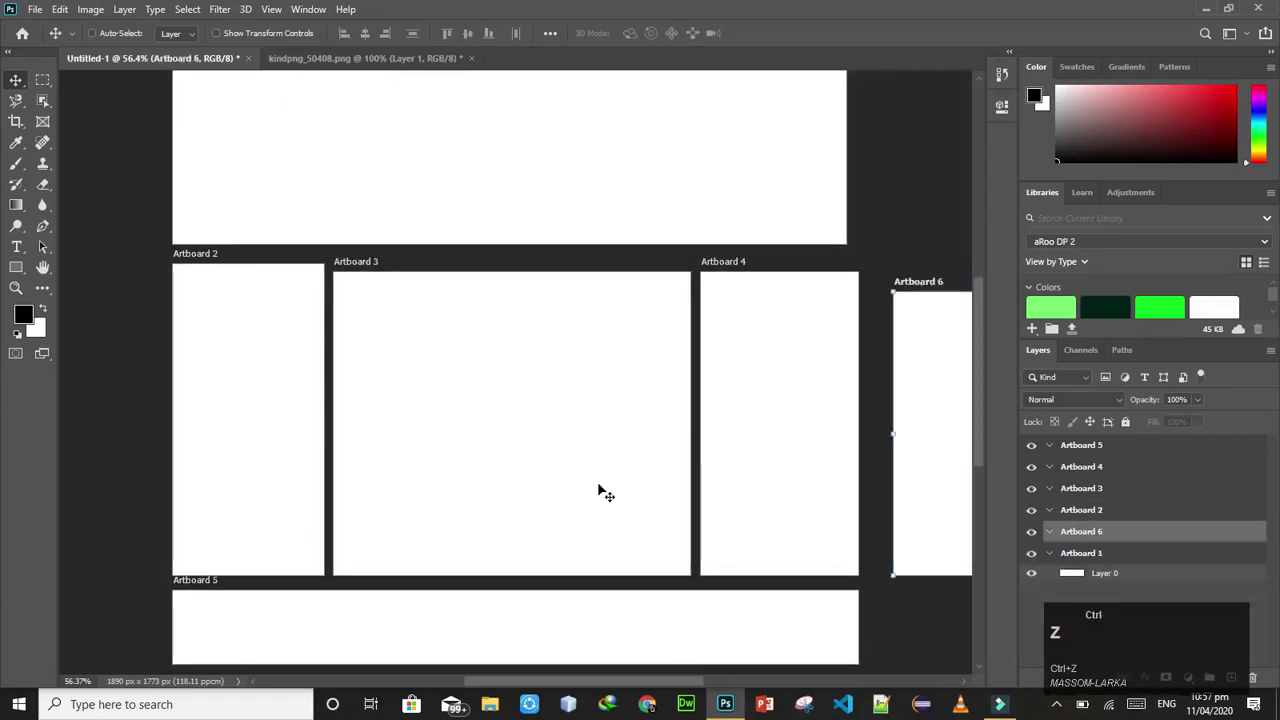
key(ctrl+z)
key(ctrl+z)
key(ctrl+z)
key(ctrl+z)
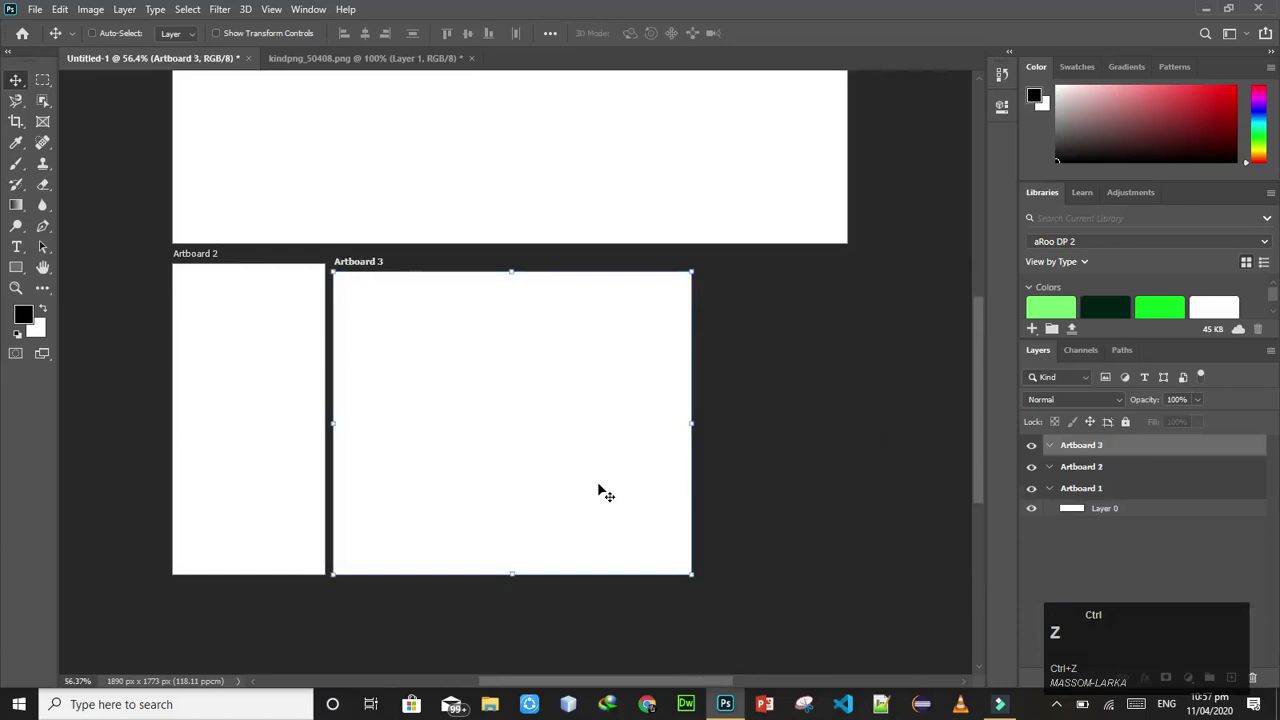
key(ctrl+z)
key(ctrl+z)
key(ctrl+z)
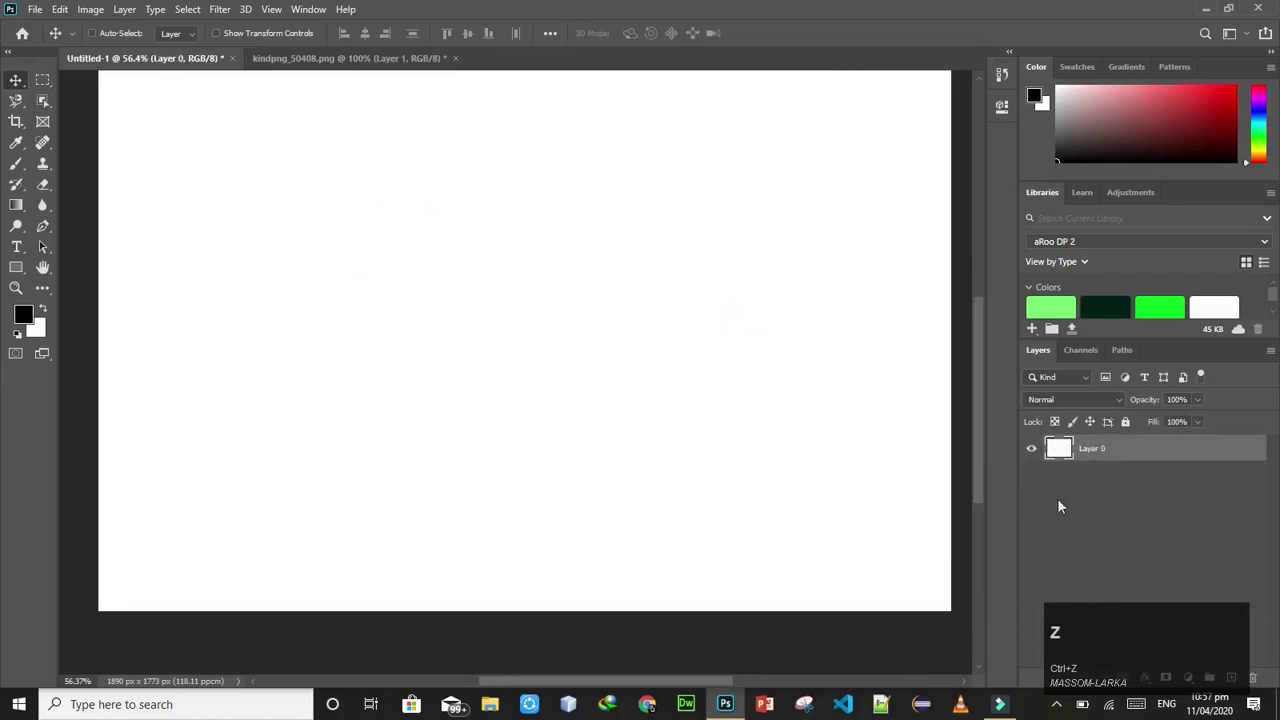
key(ctrl+shift+z)
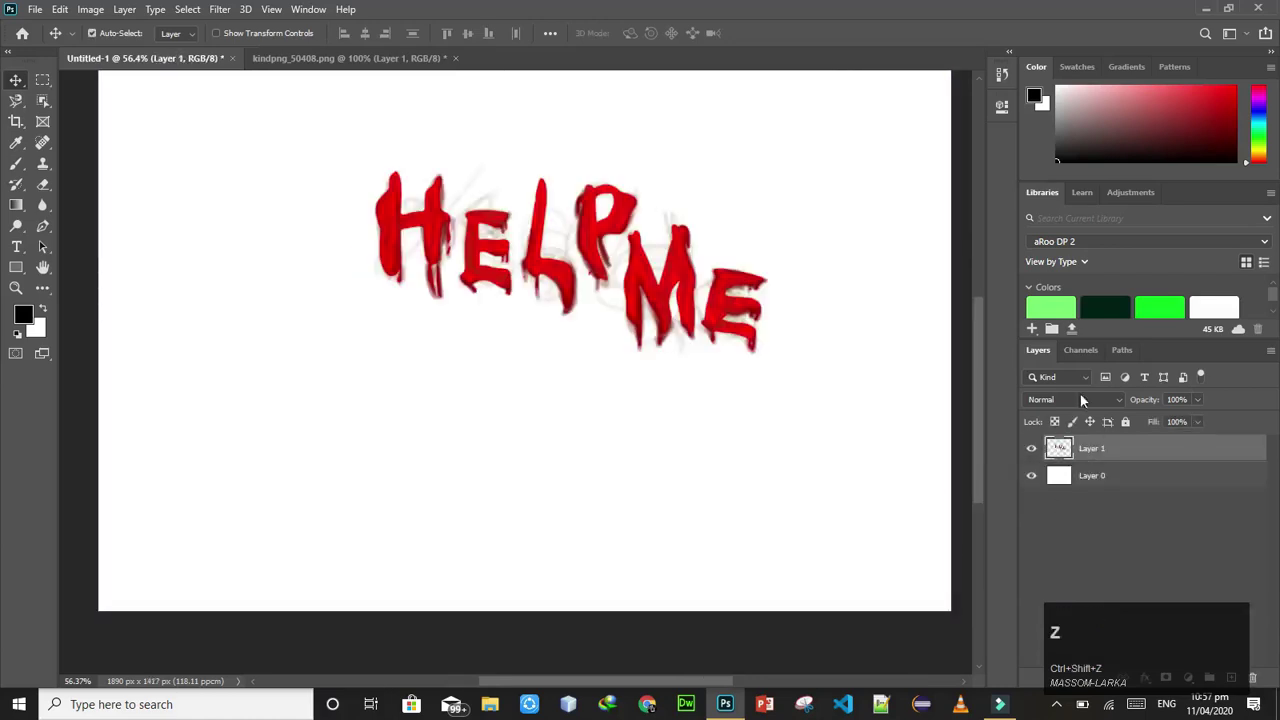
Reposition the HELP ME layer near the middle of the canvas, also trying a move of the white Layer 0 and undoing it
click(1145, 448)
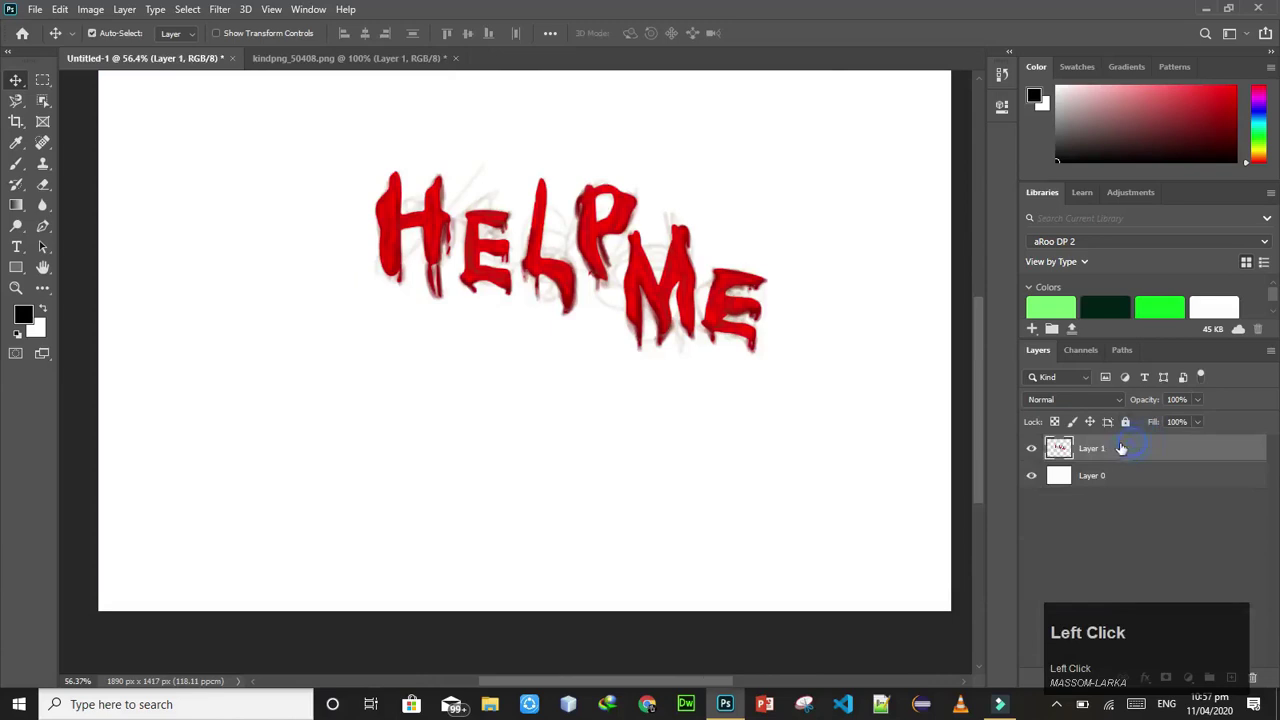
drag(670, 312, 736, 332)
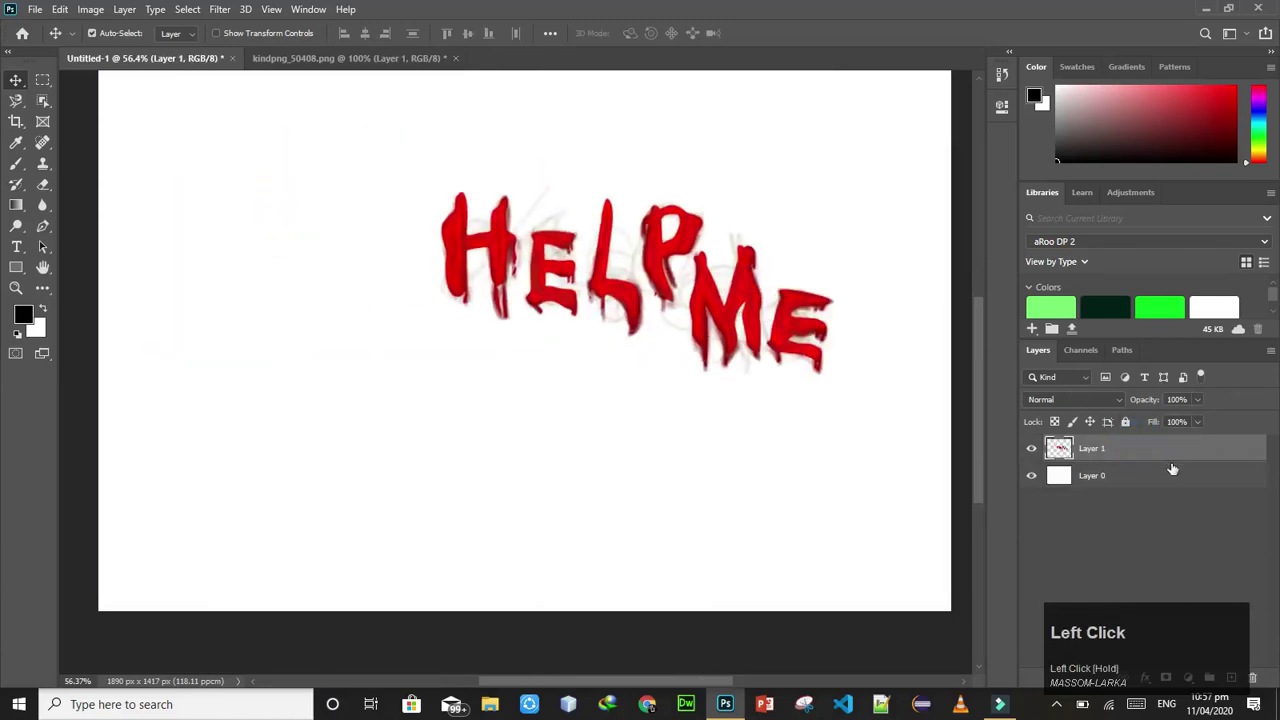
click(1168, 472)
drag(940, 425, 503, 527)
key(ctrl+z)
drag(725, 324, 617, 384)
Try deleting the HELP ME layer, undo the deletion and reselect the layer
click(1199, 453)
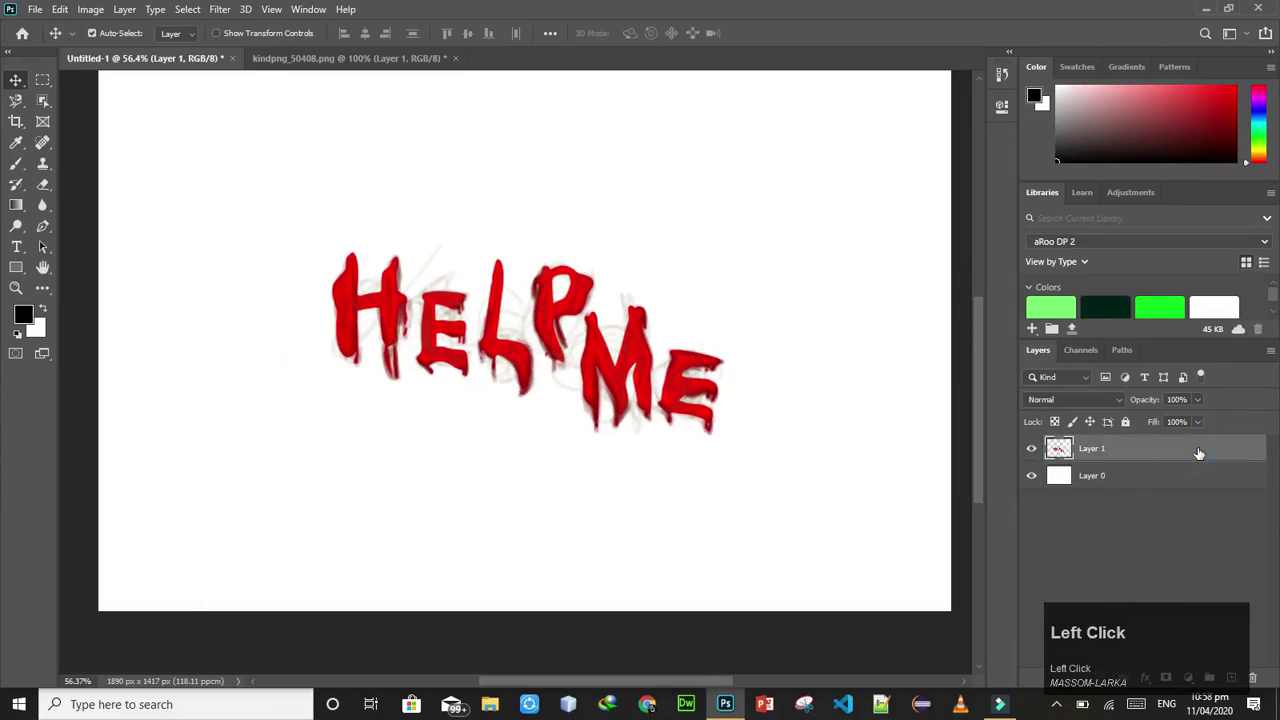
key(Delete)
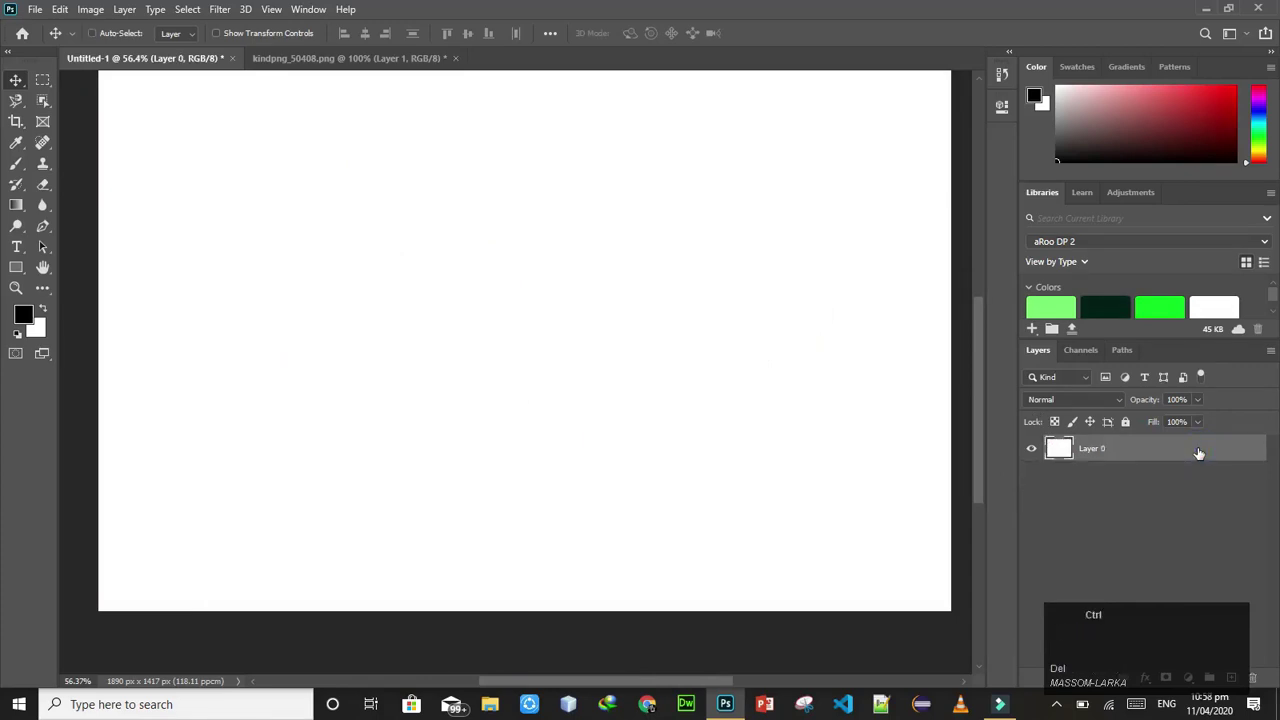
key(ctrl+z)
click(1183, 458)
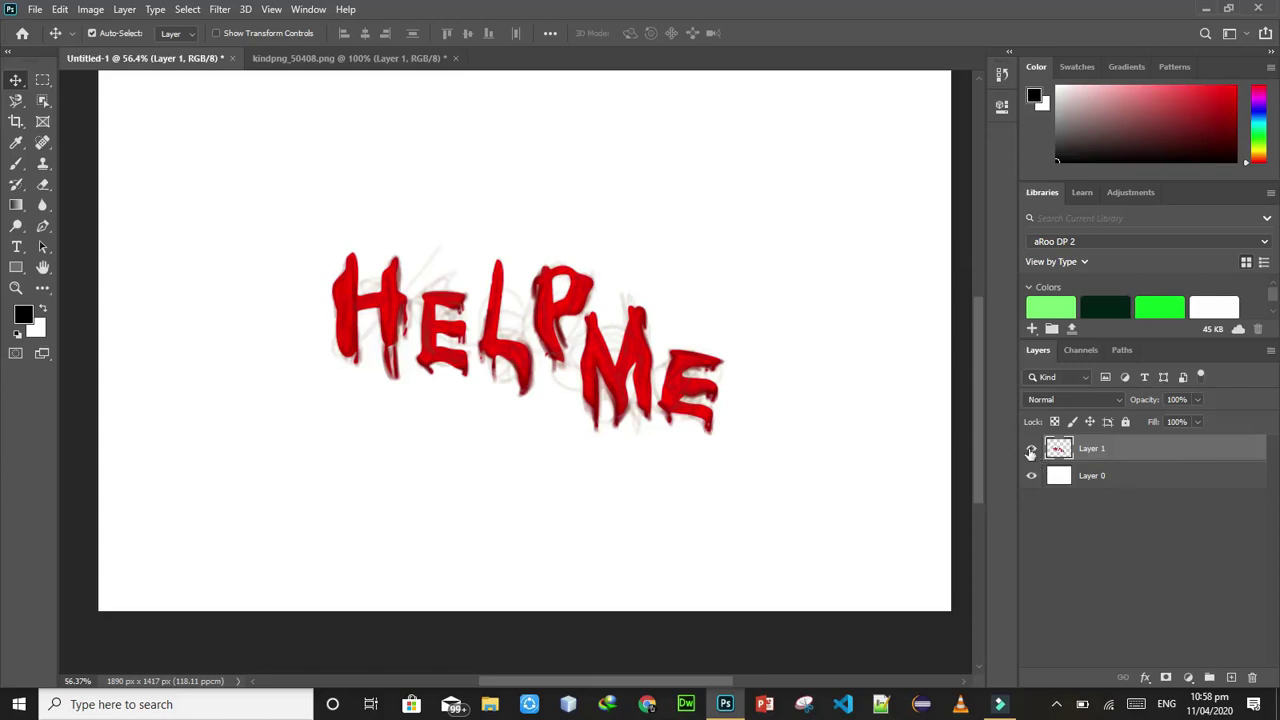
Toggle the visibility of the HELP ME layer off and on twice, leaving it shown, and select Layer 0 on the canvas
click(1031, 452)
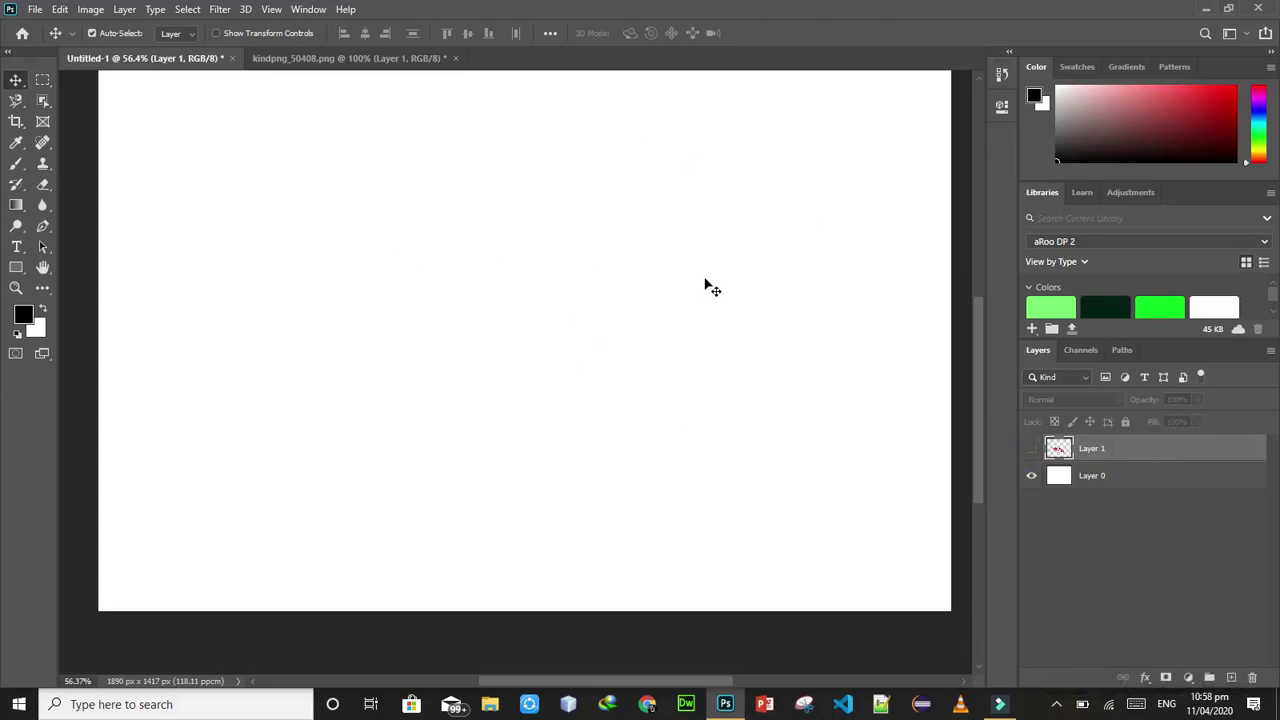
click(1136, 450)
click(1032, 450)
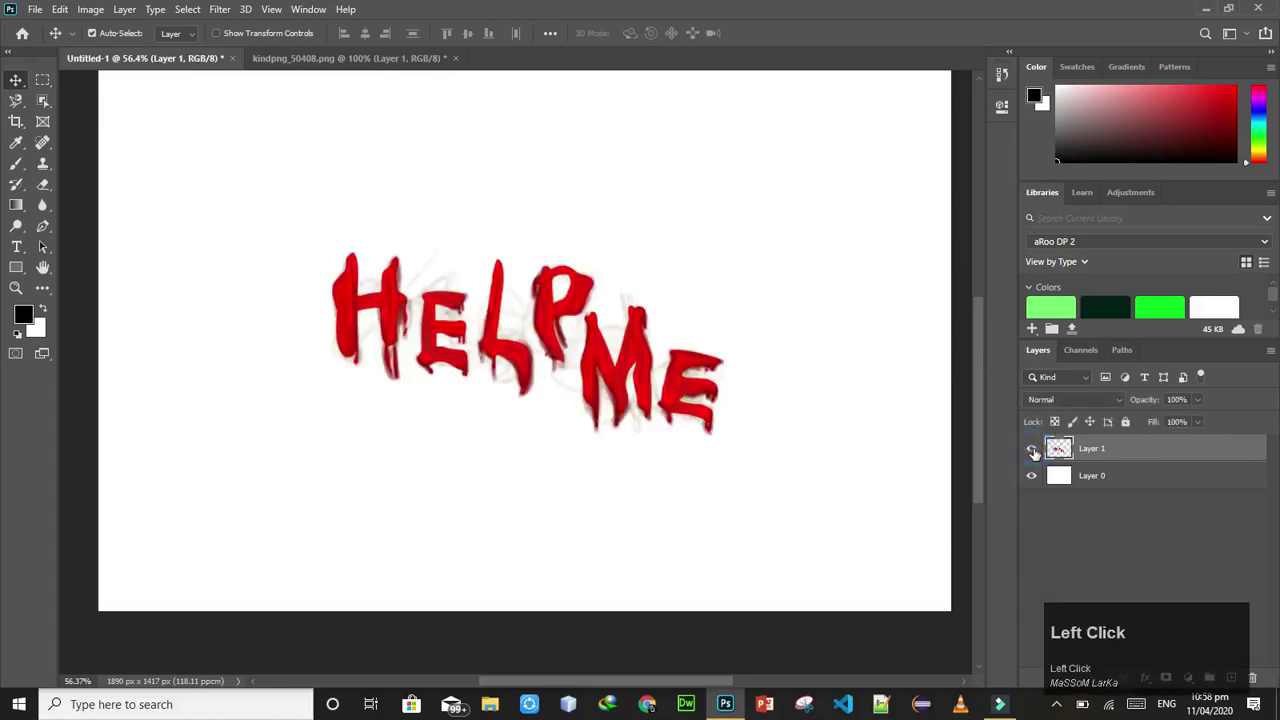
click(1032, 450)
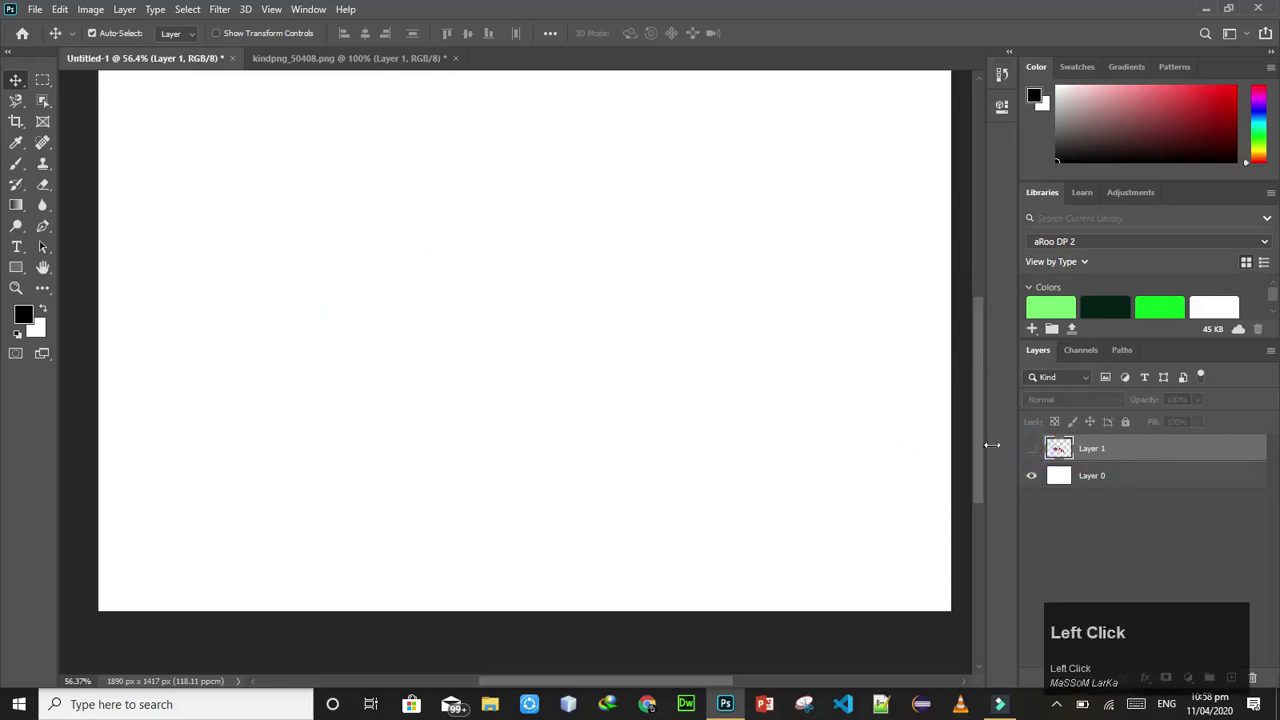
click(1032, 450)
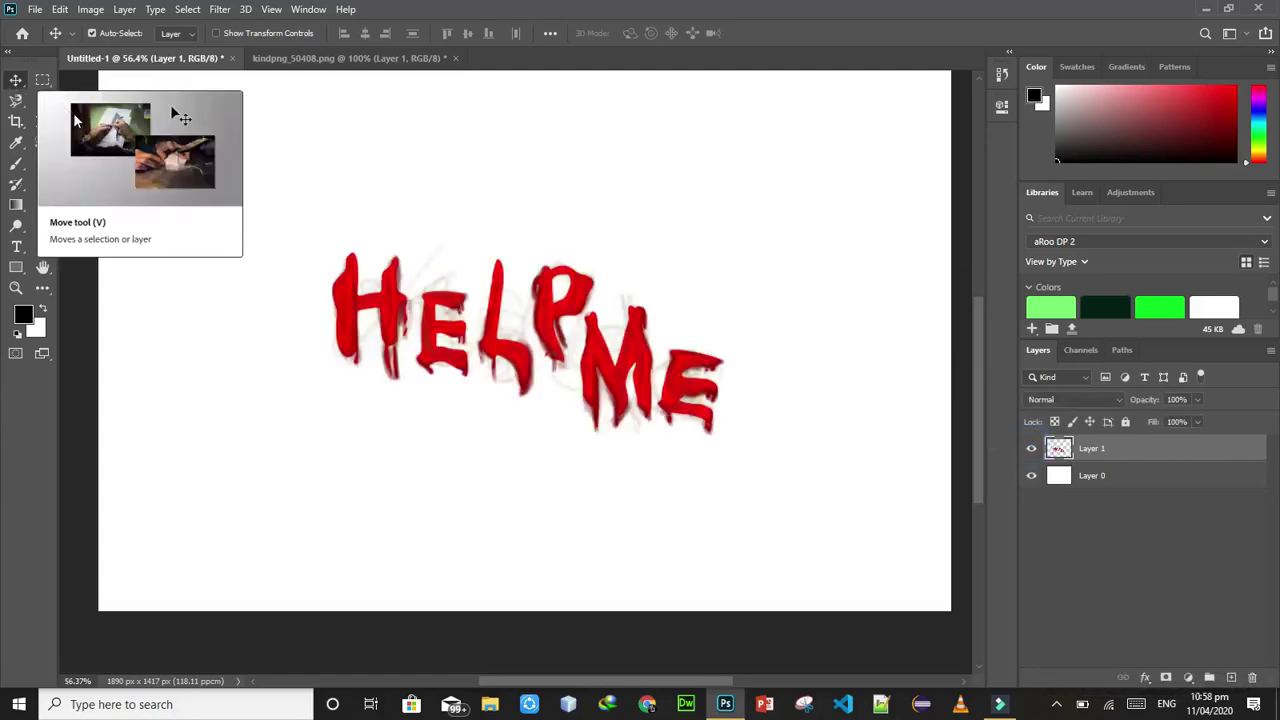
click(417, 187)
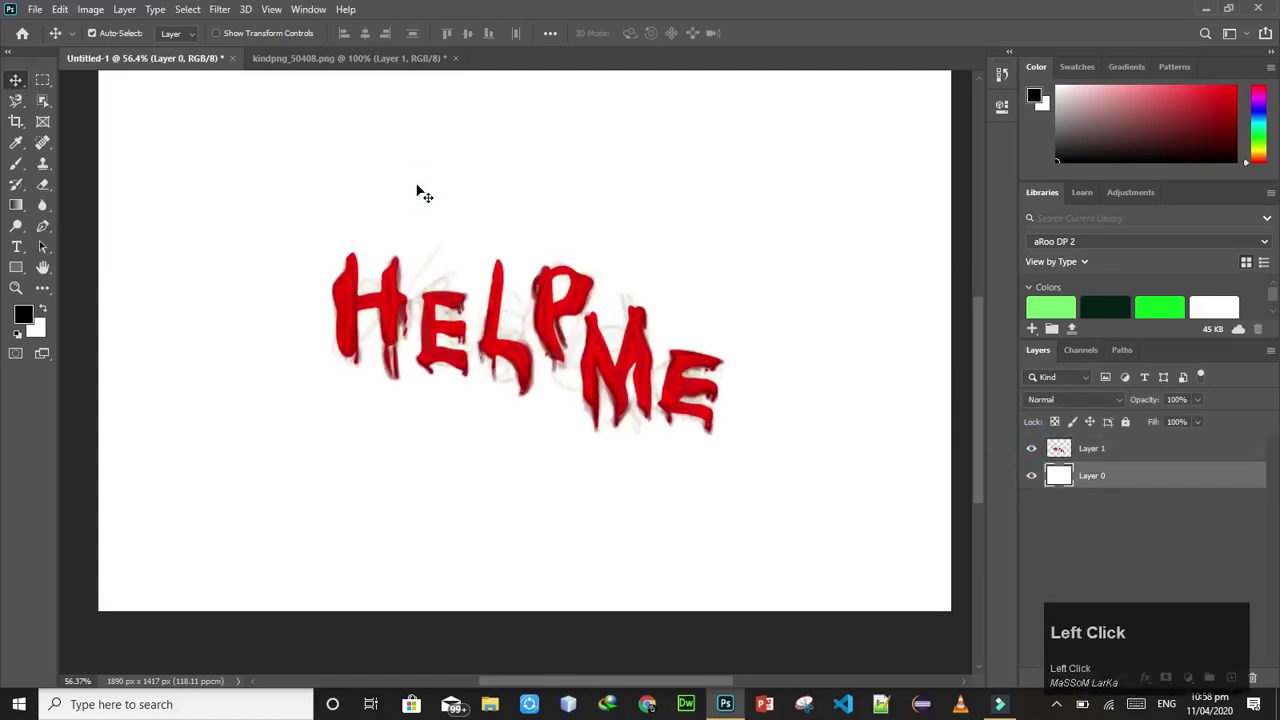